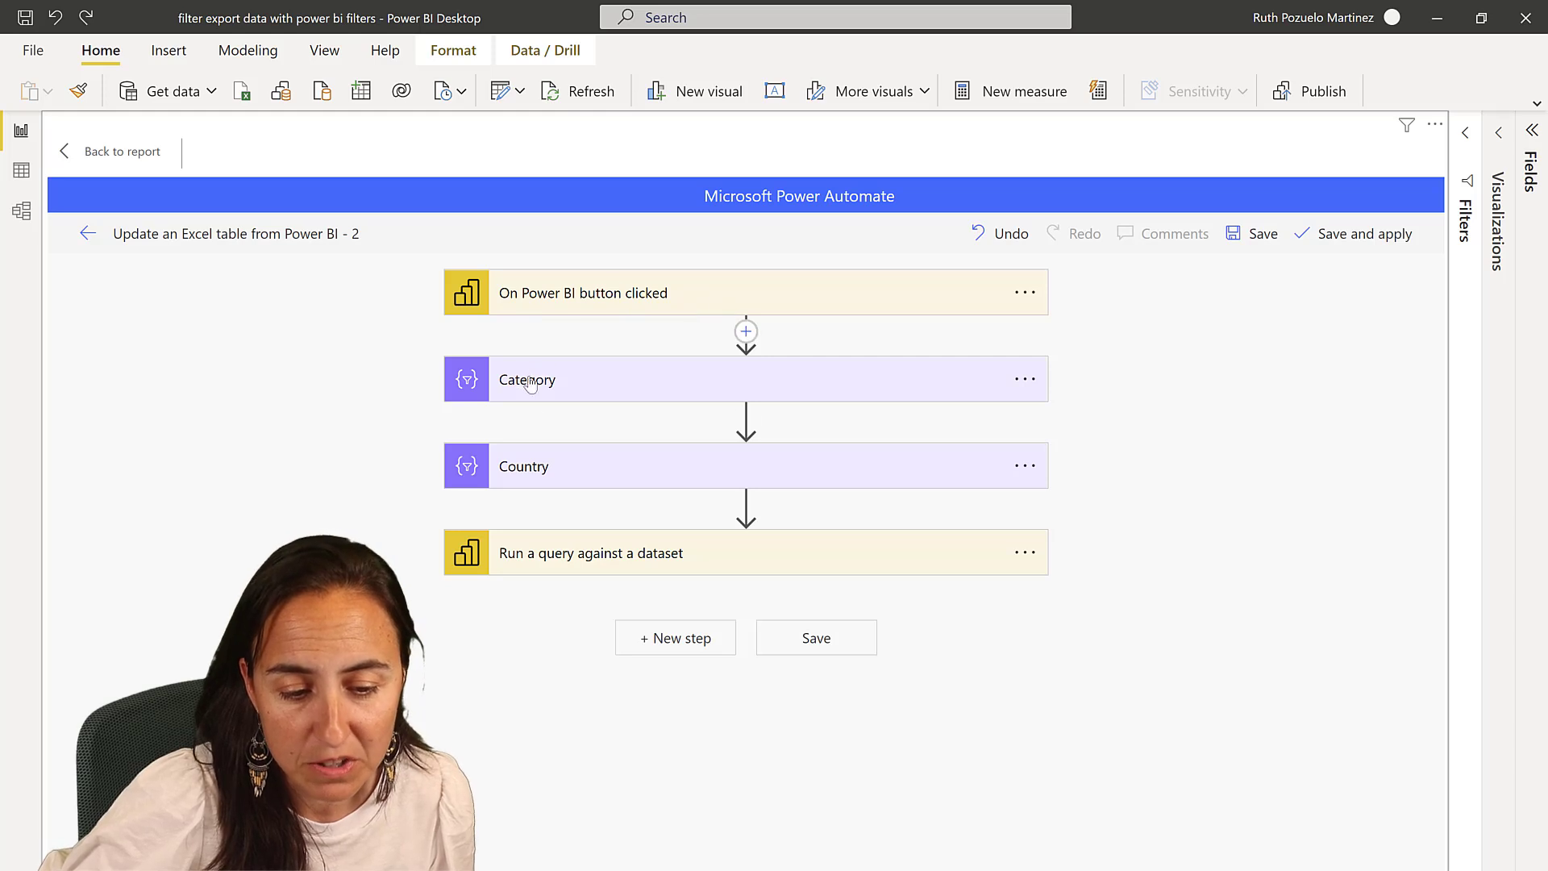
Expand the Category, Country and dataset query steps to show workspace Northwind, the dataset and the DAX query.
{"action": "left_click", "coordinate": [569, 385]}
{"action": "left_click", "coordinate": [570, 574]}
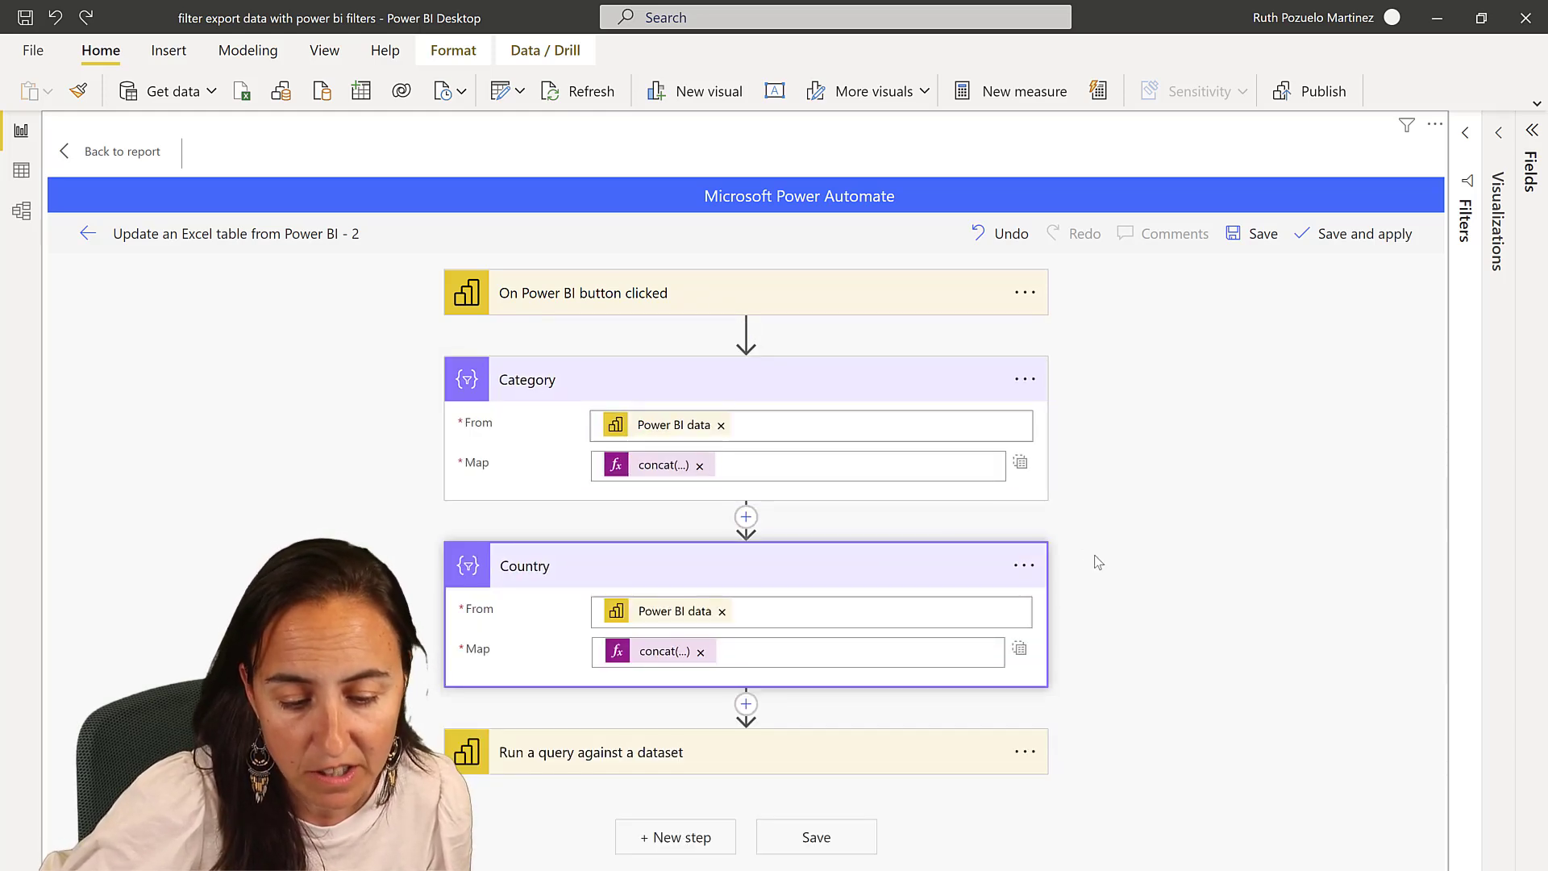
{"action": "left_click", "coordinate": [637, 755]}
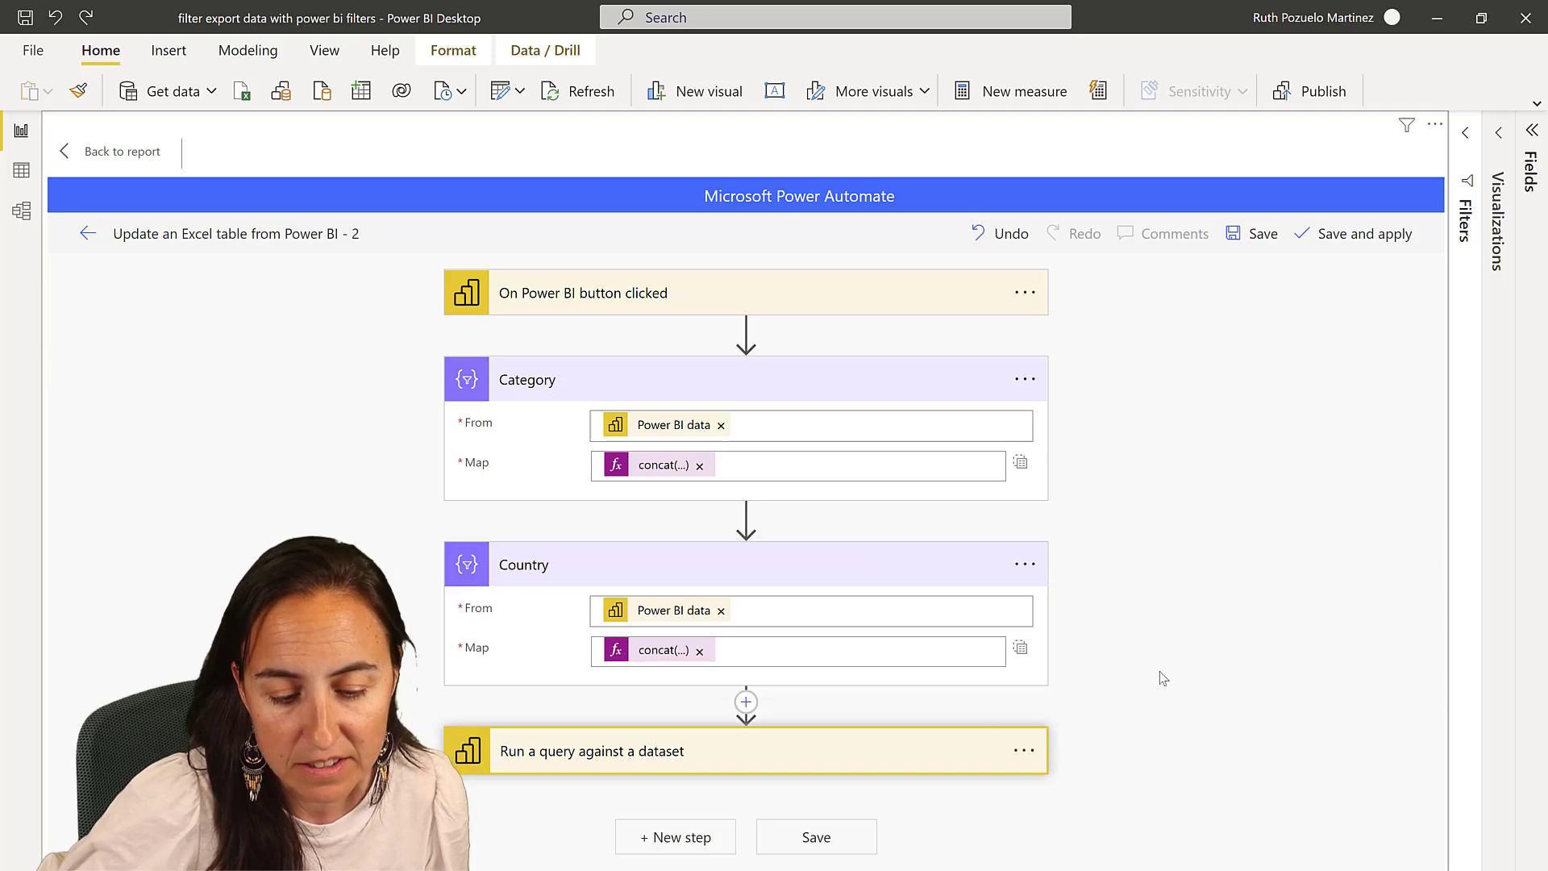
{"action": "left_click", "coordinate": [629, 762]}
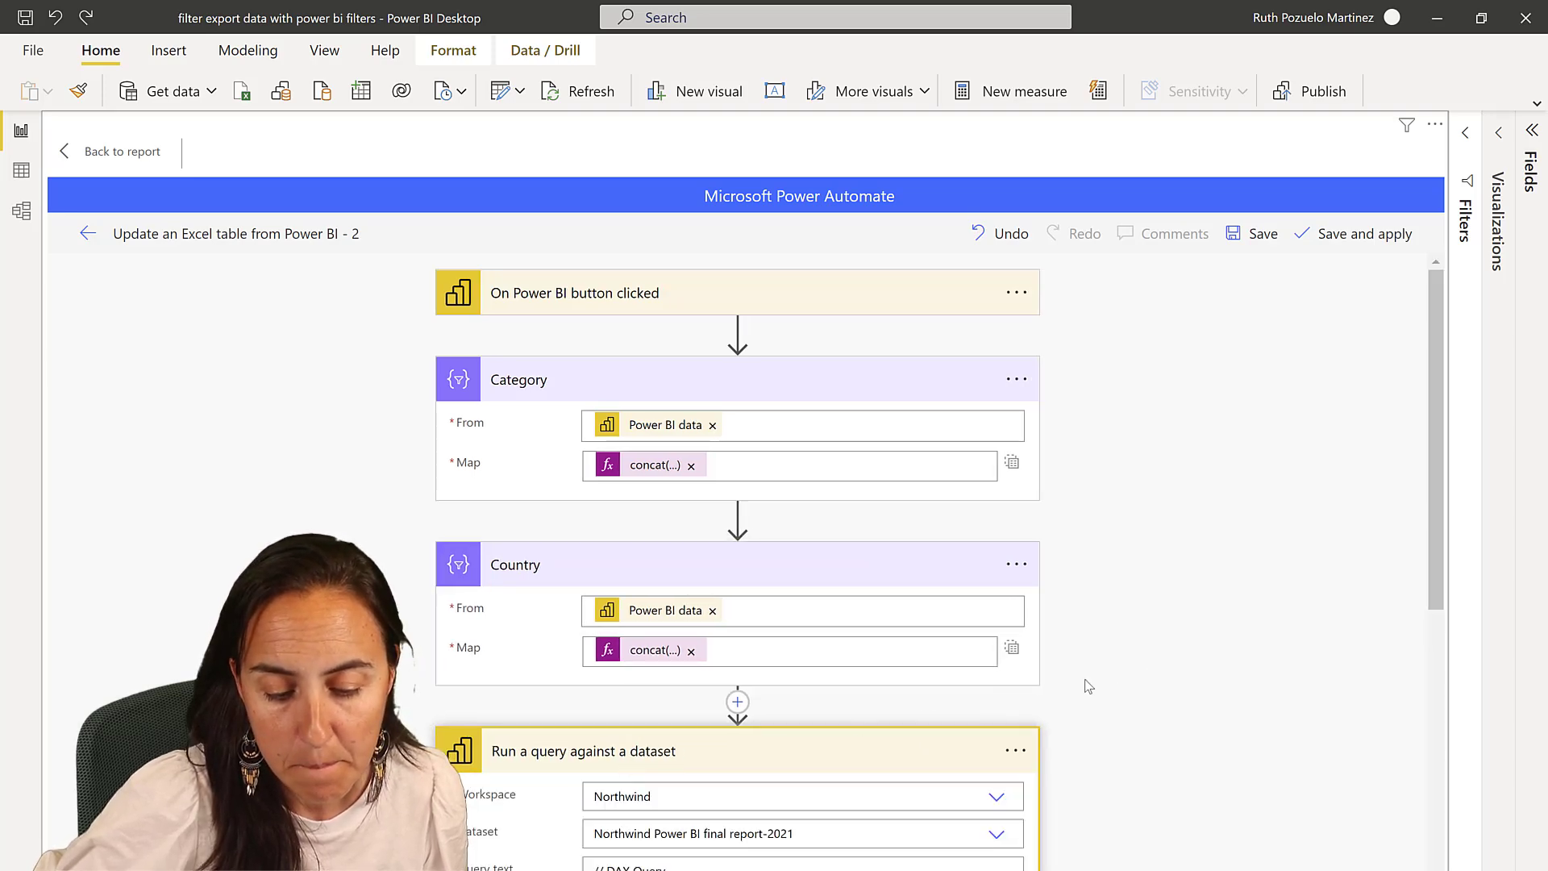
{"action": "scroll", "coordinate": [1102, 677], "scroll_direction": "down", "scroll_amount": 6}
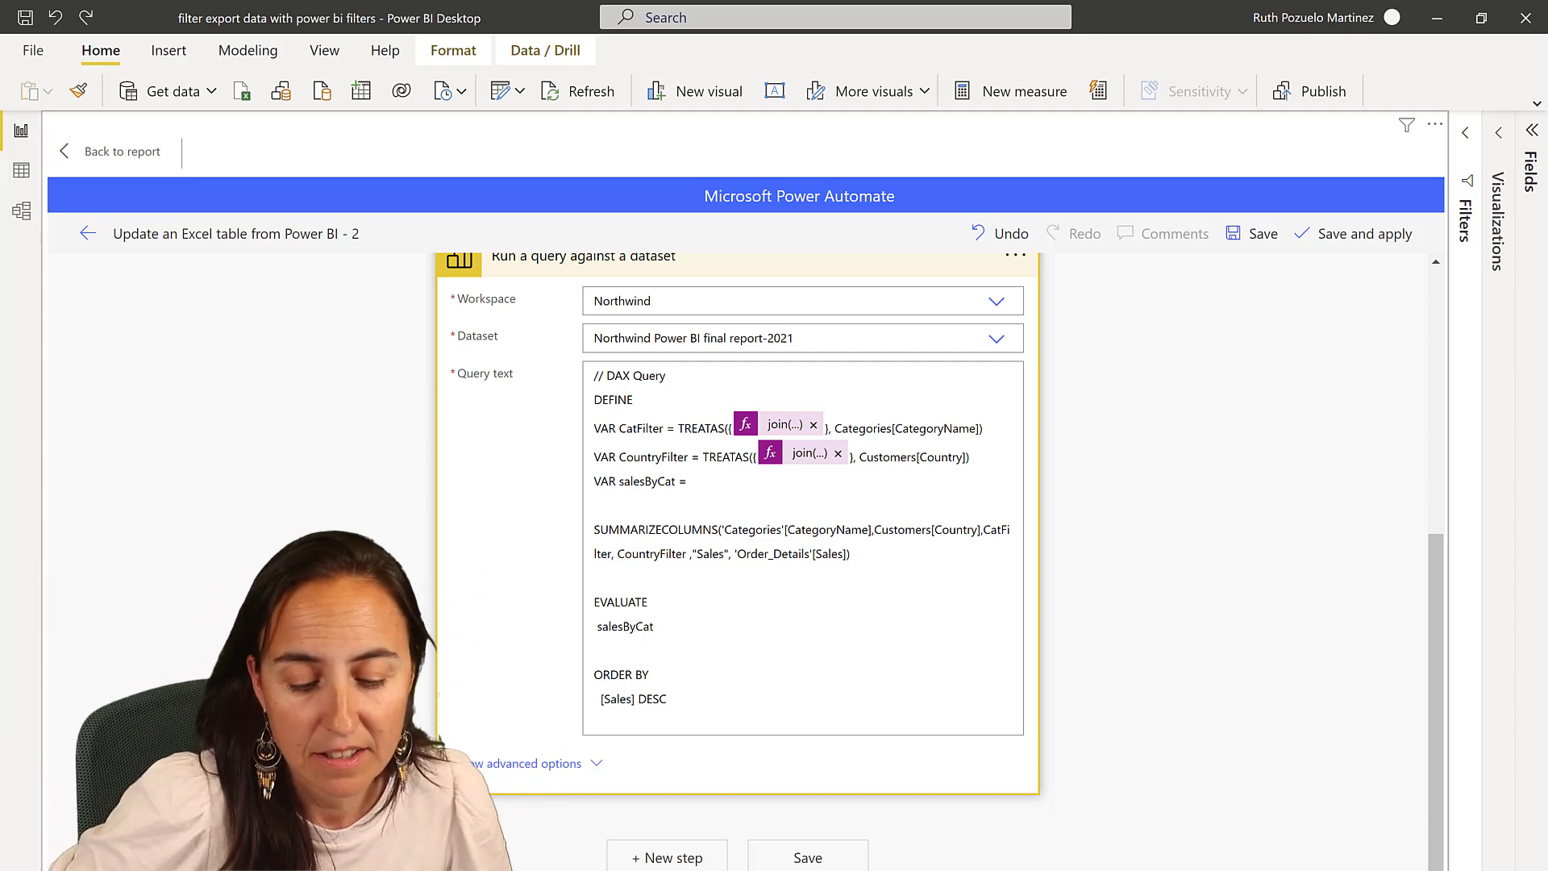
Add an Excel Online (Business) 'Add a row into a table' step after the dataset query, searching 'add rows'.
{"action": "left_click", "coordinate": [674, 858]}
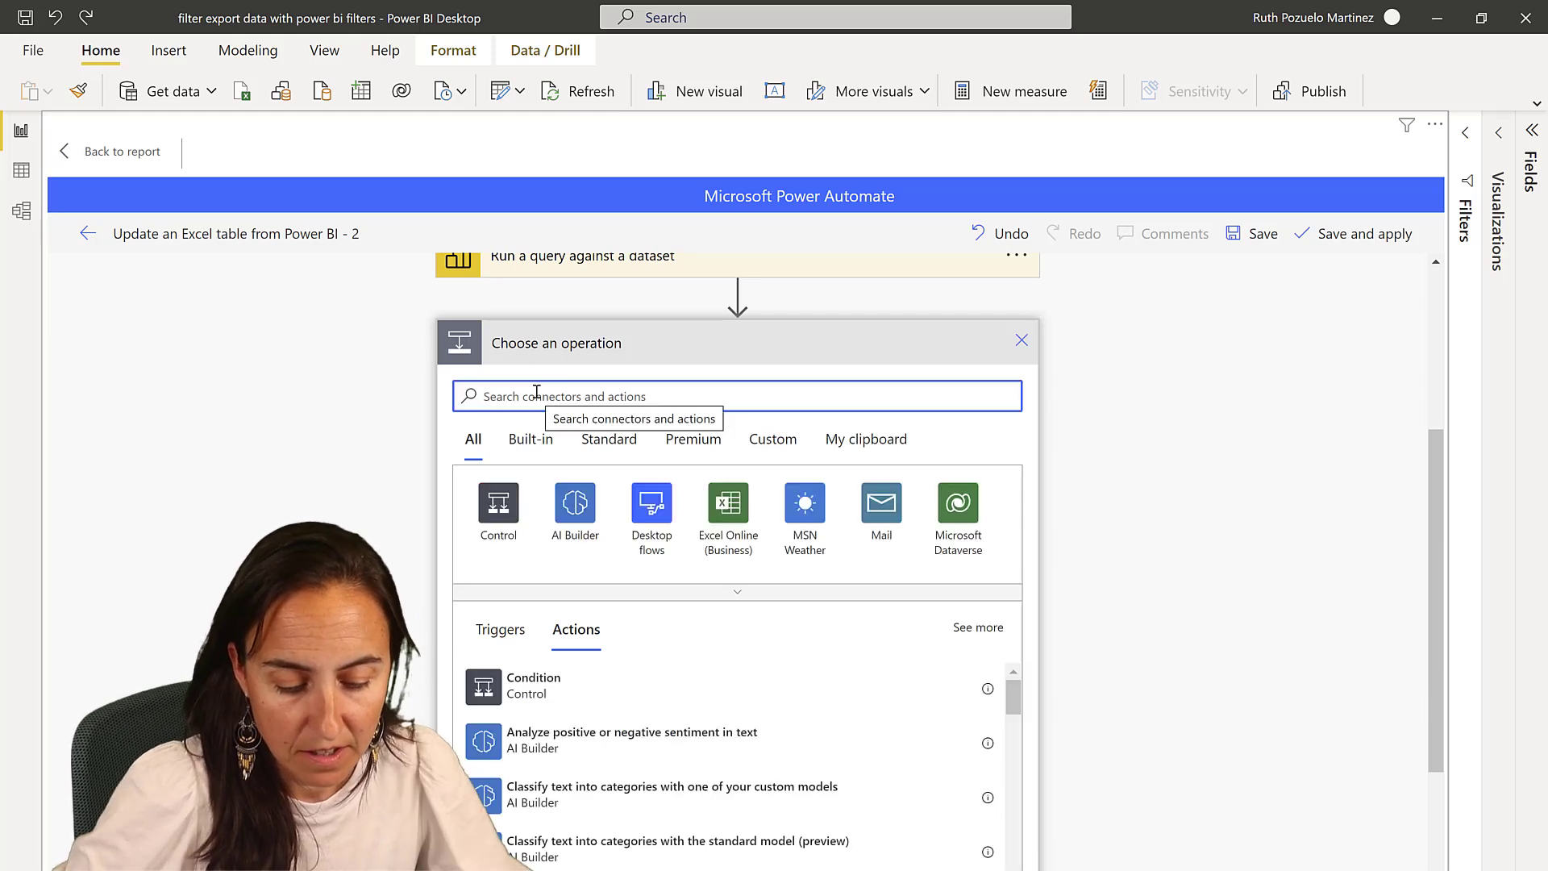
{"action": "type", "text": "add rows"}
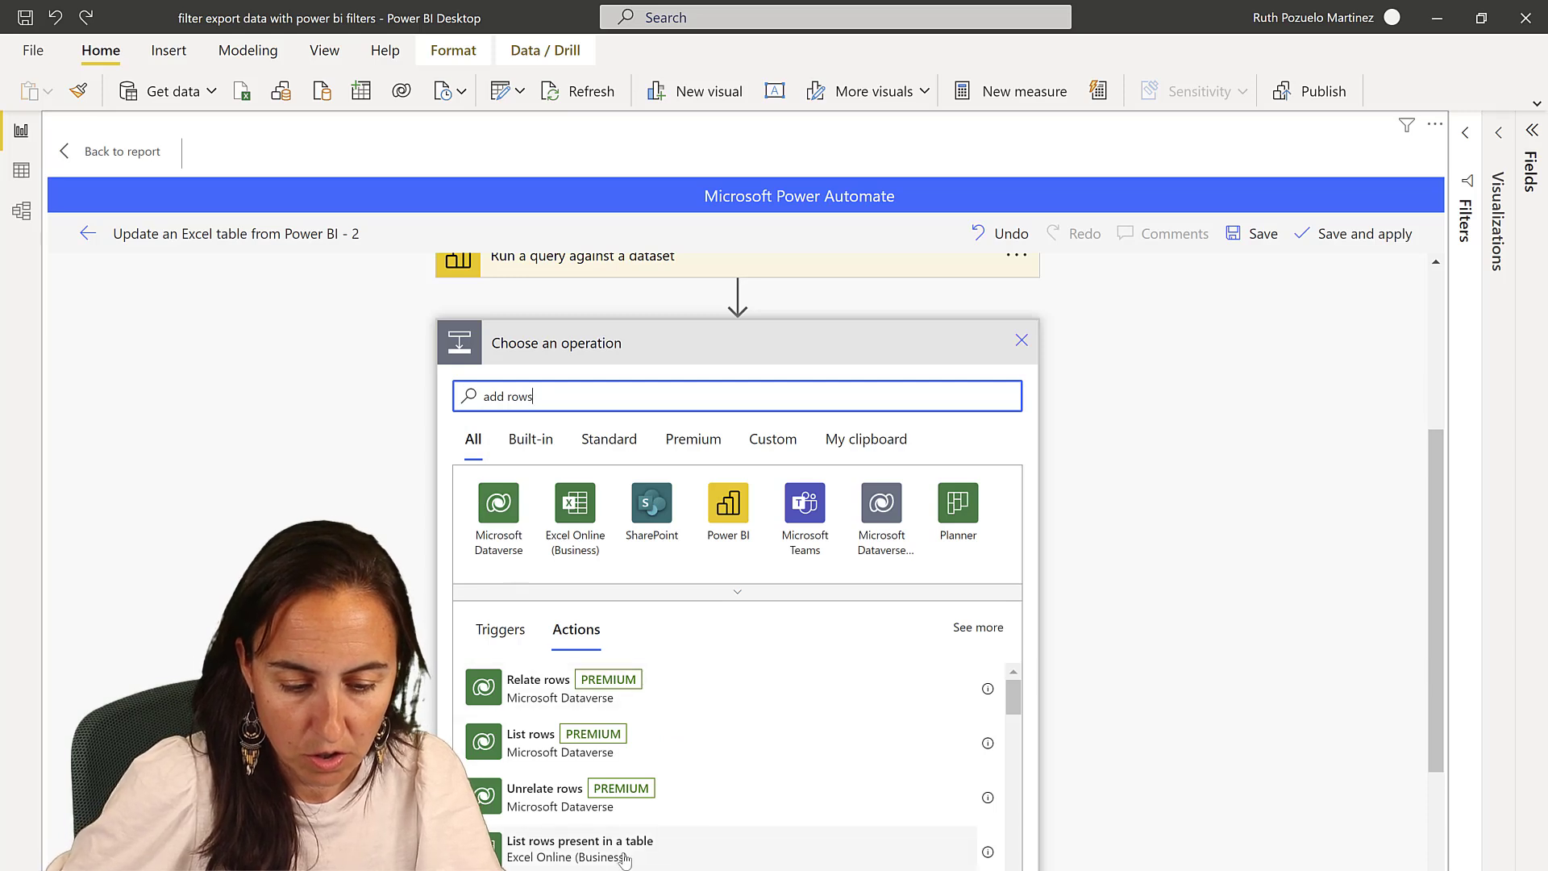
{"action": "scroll", "coordinate": [714, 836], "scroll_direction": "down", "scroll_amount": 3}
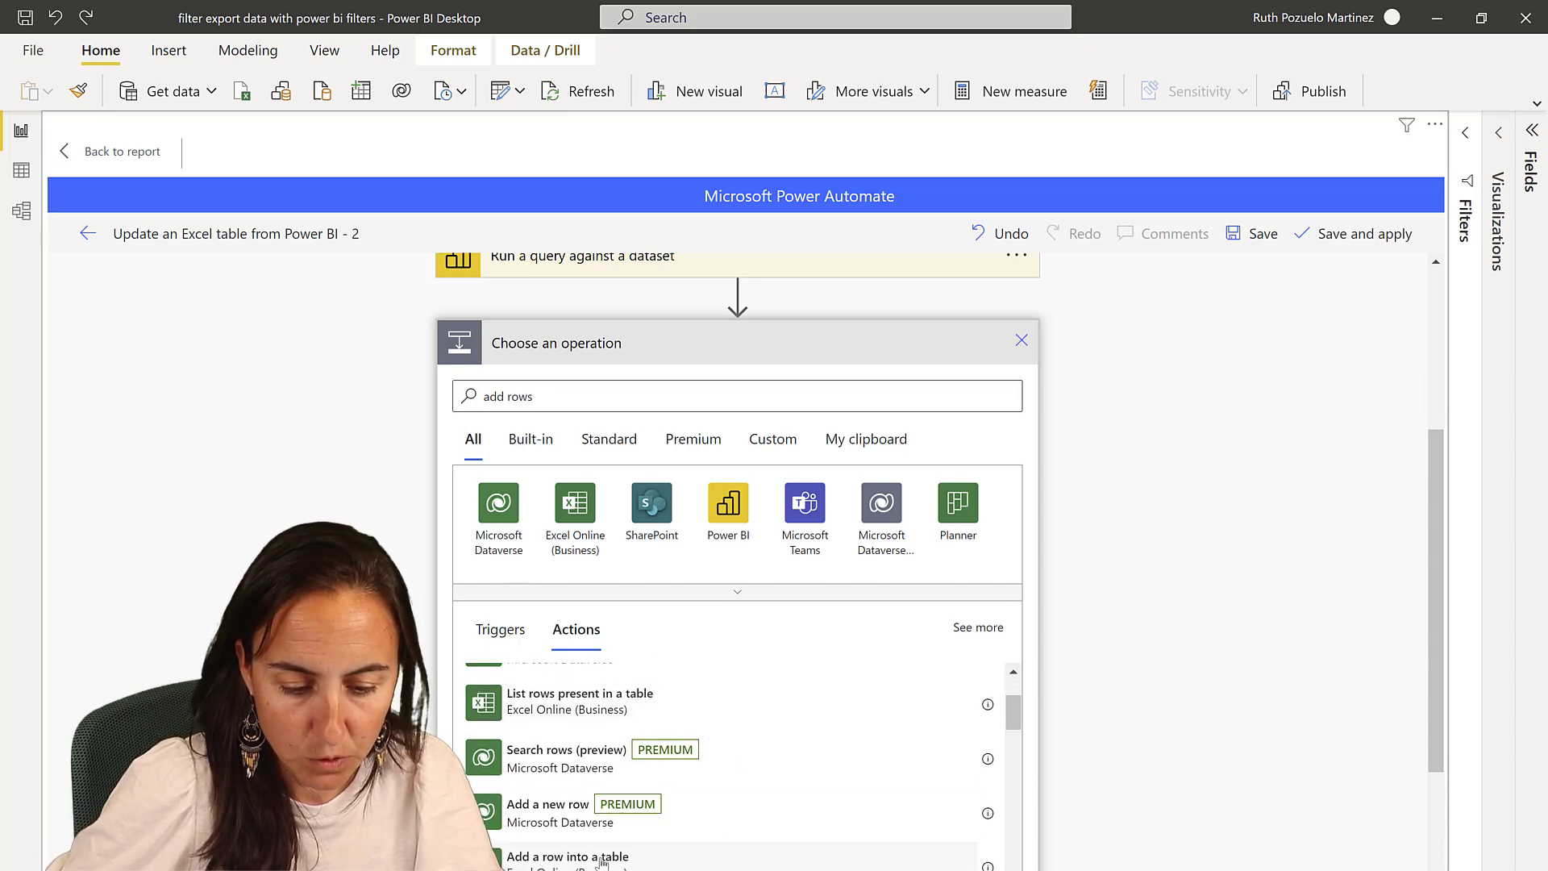
{"action": "left_click", "coordinate": [603, 860]}
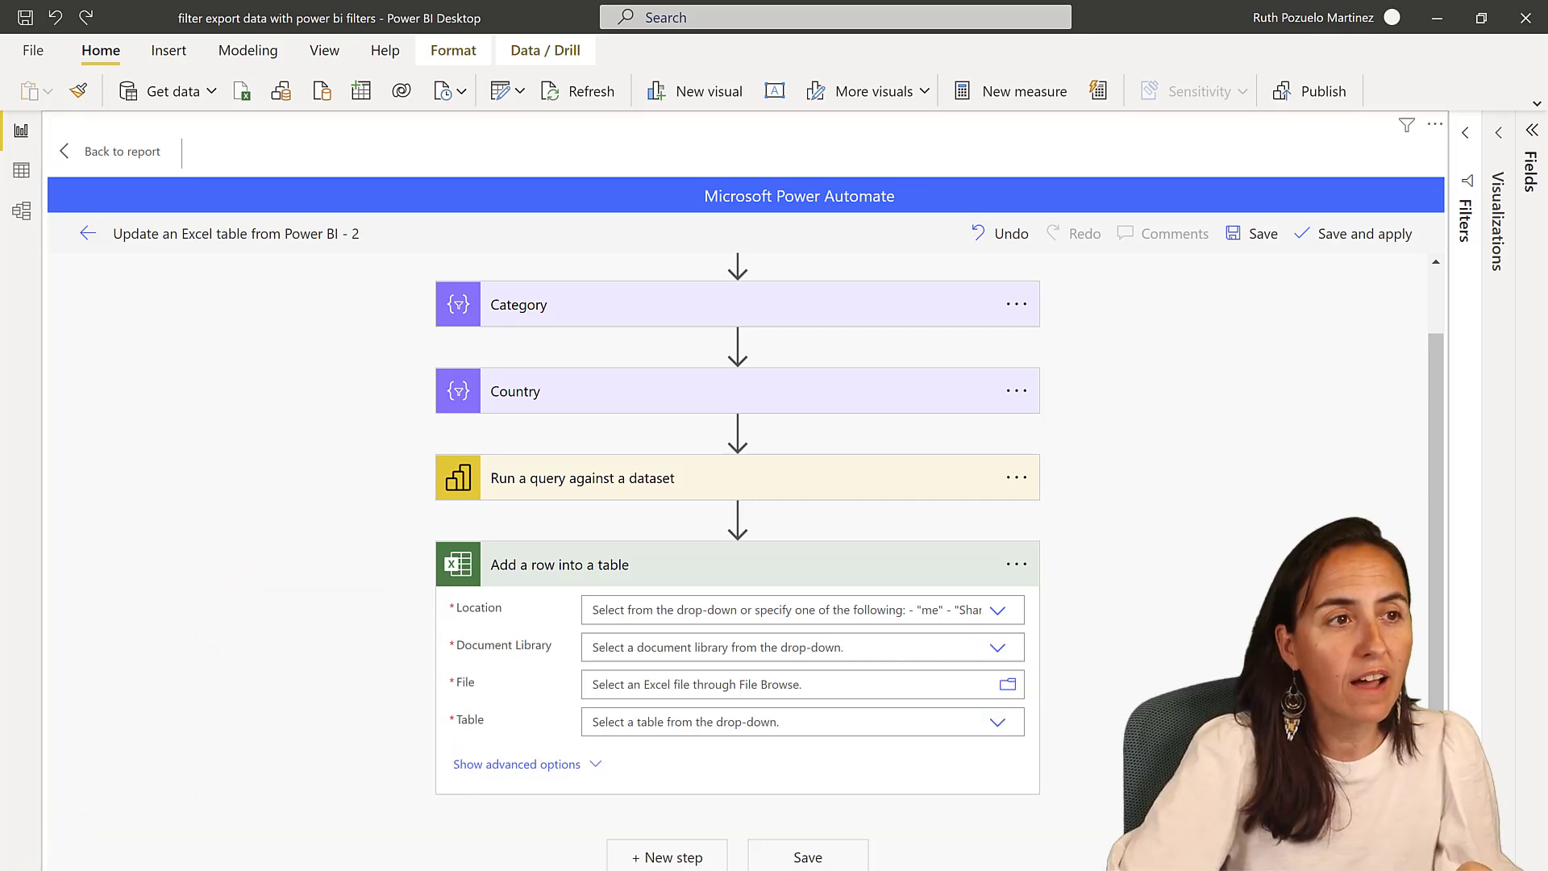
{"action": "key", "text": "alt+Tab"}
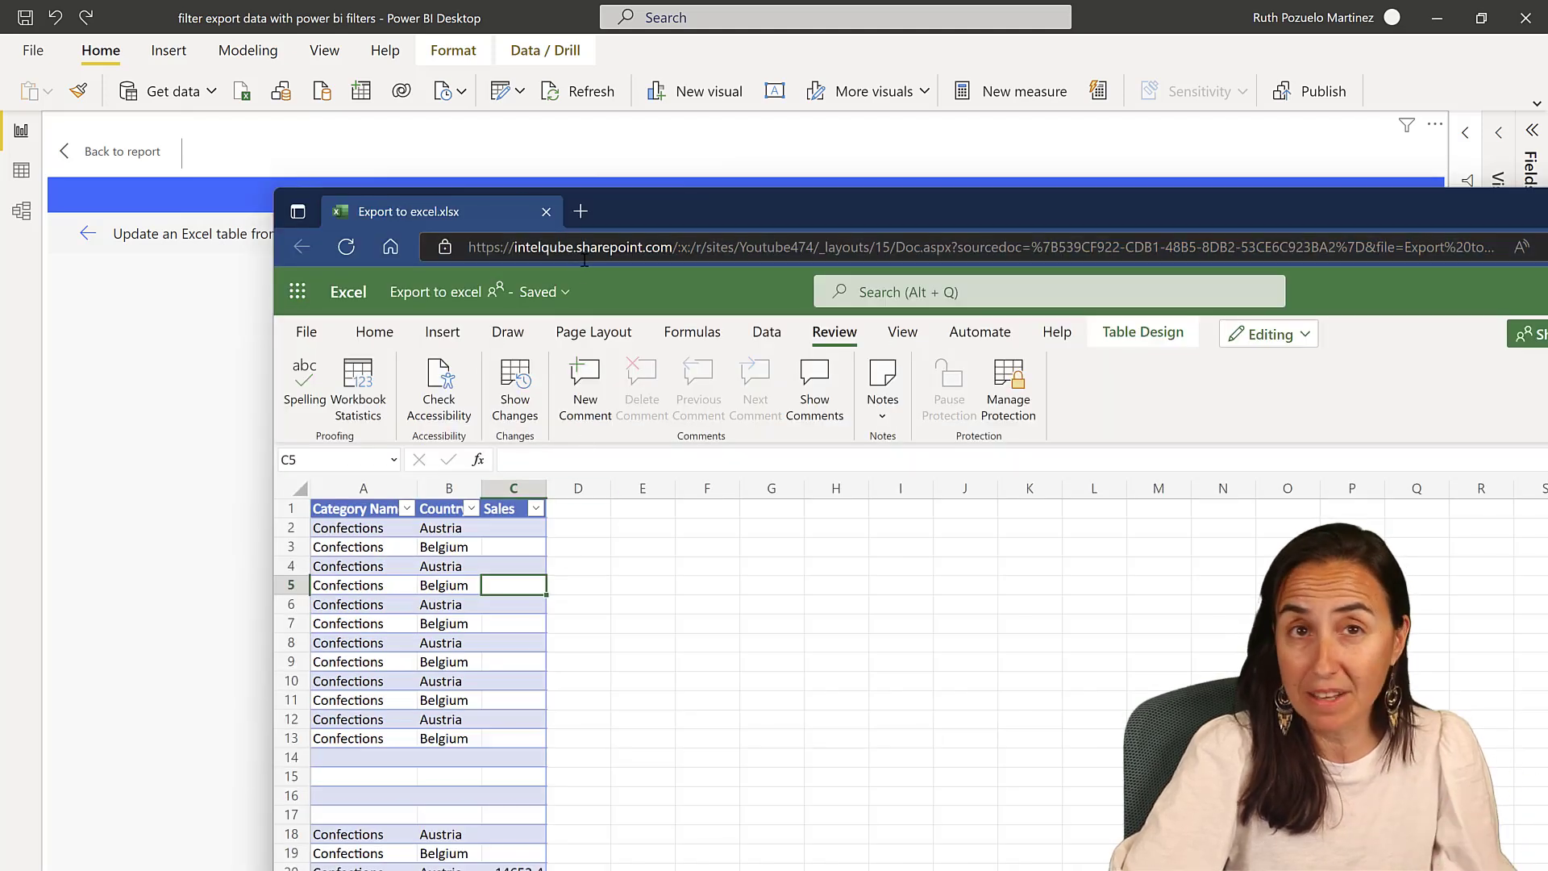
{"action": "scroll", "coordinate": [702, 702], "scroll_direction": "down", "scroll_amount": 3}
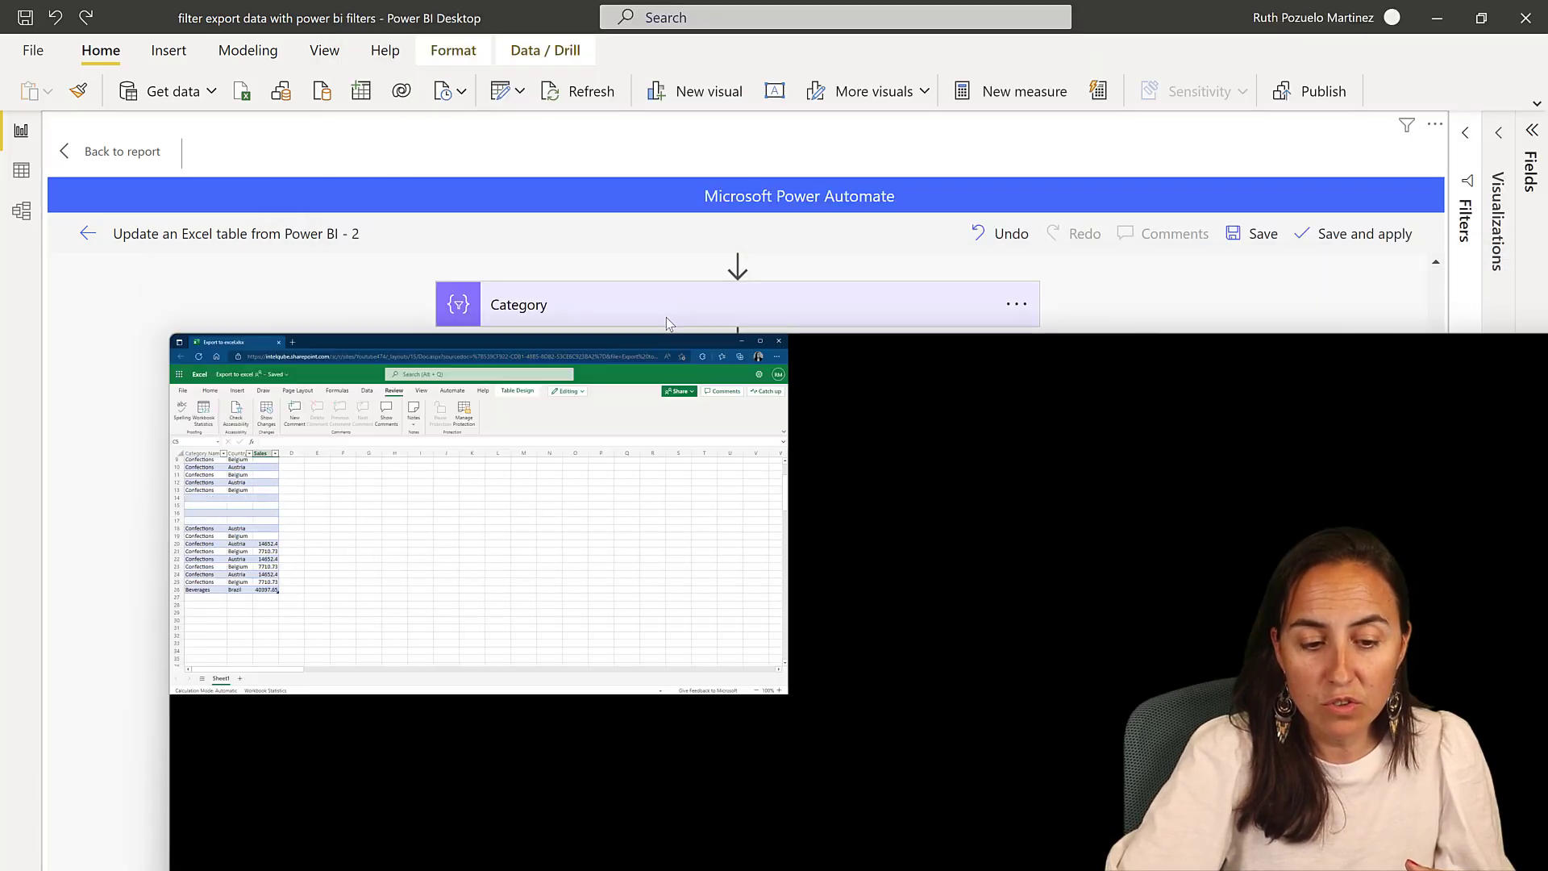
{"action": "scroll", "coordinate": [264, 559], "scroll_direction": "up", "scroll_amount": 3}
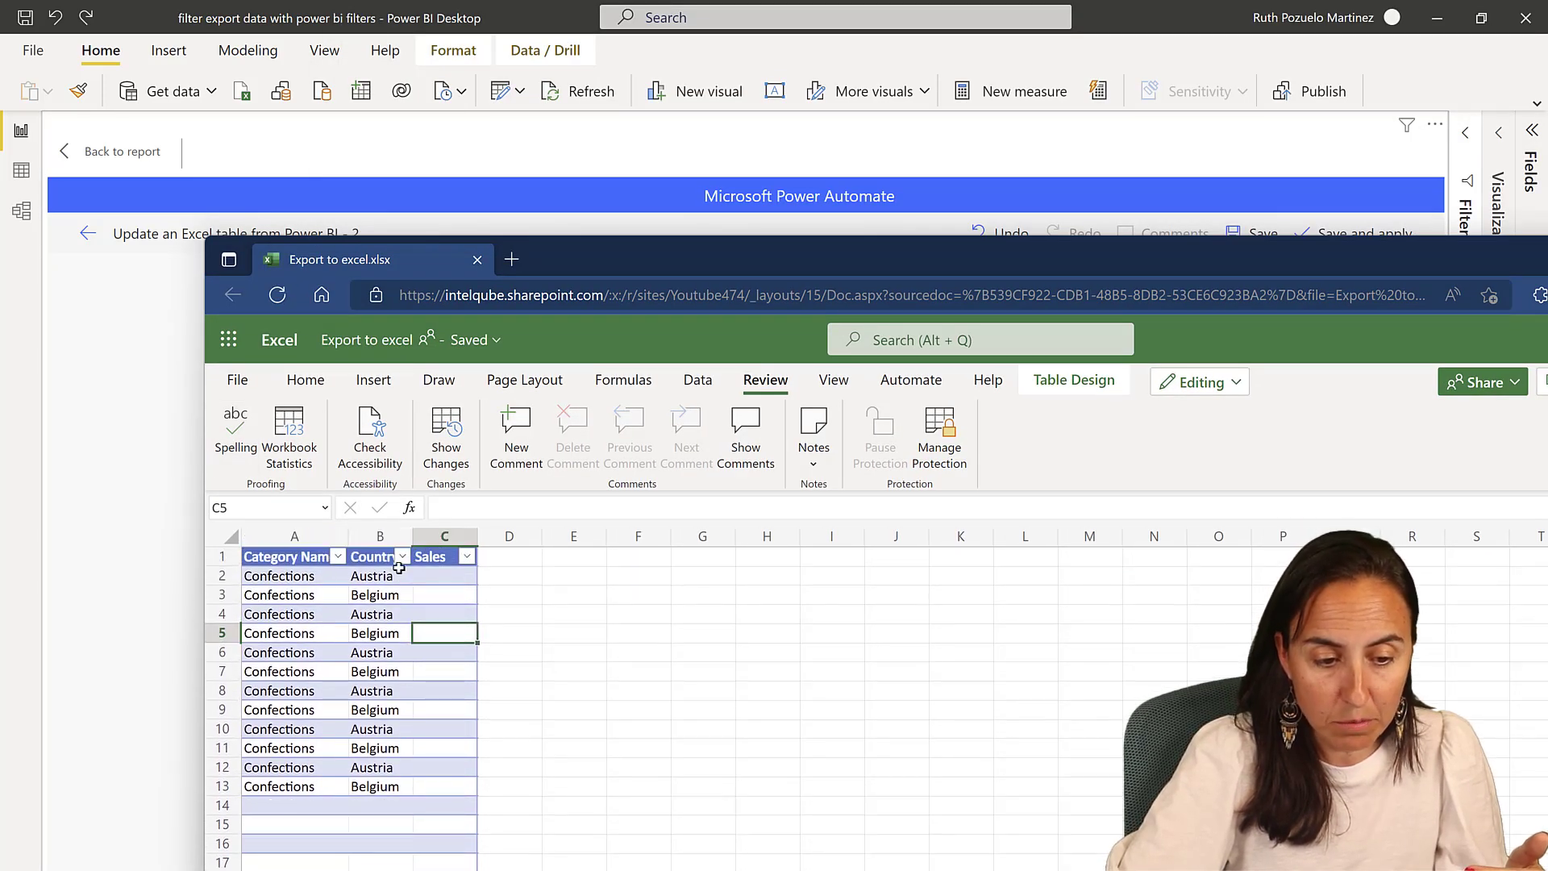
{"action": "left_click", "coordinate": [1072, 380]}
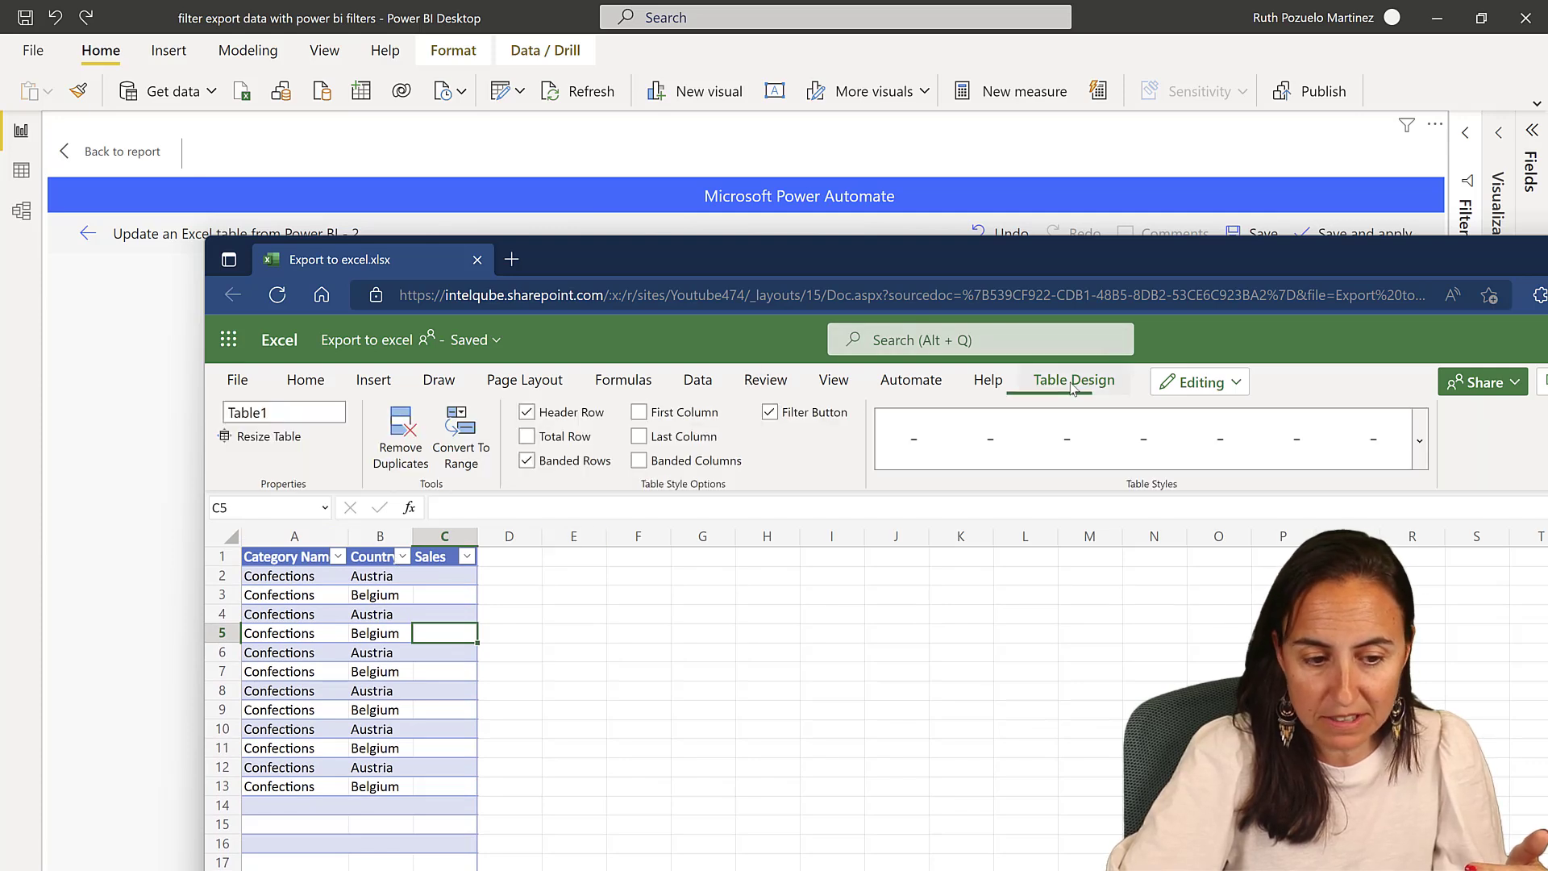
{"action": "left_click", "coordinate": [295, 548]}
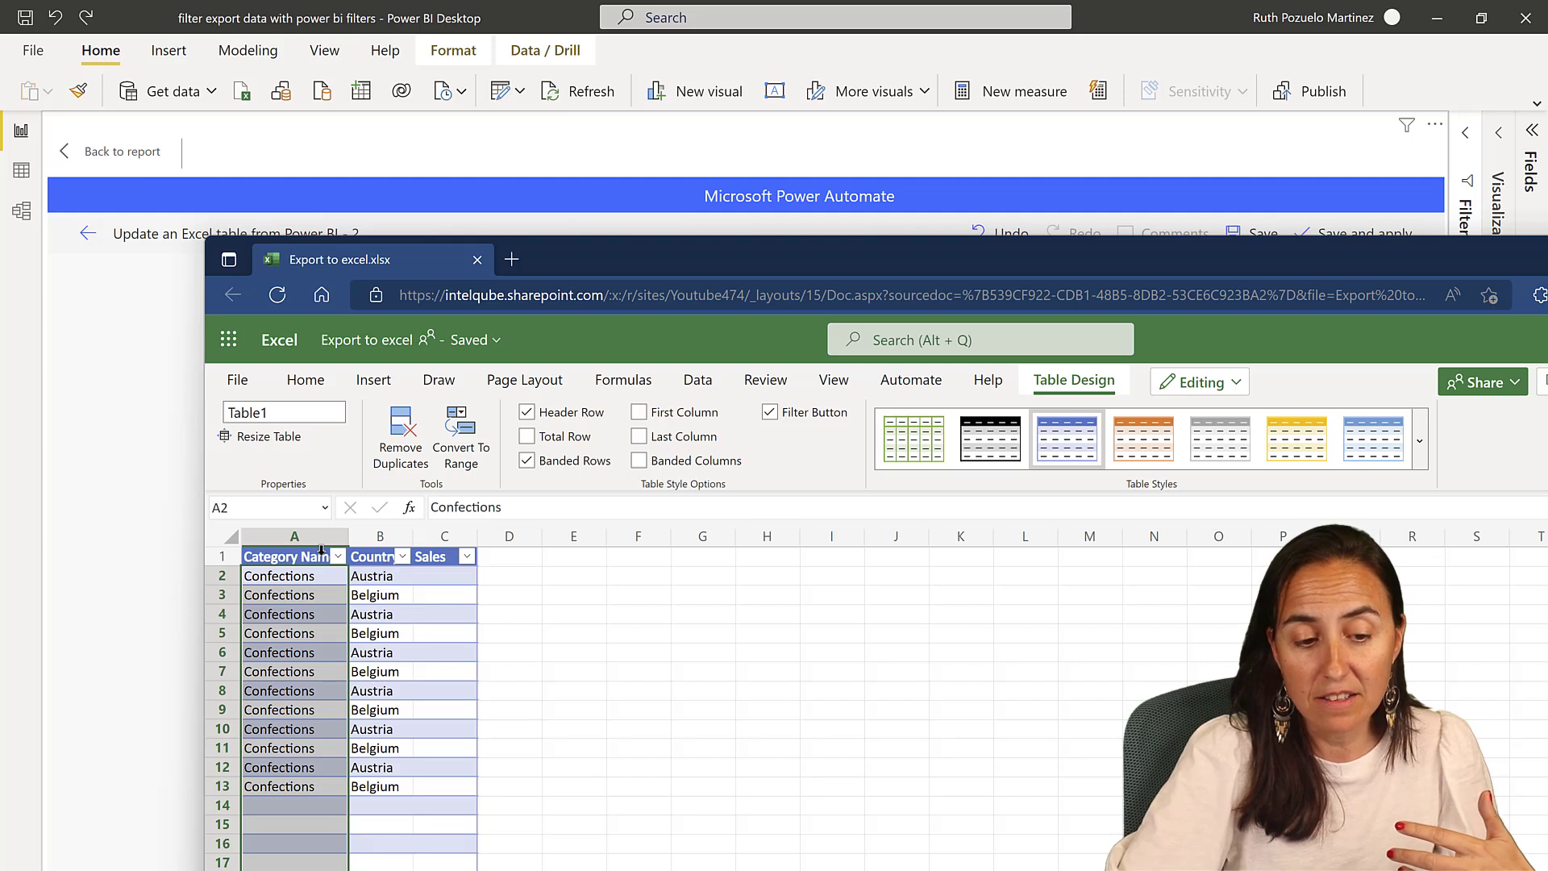
{"action": "left_click", "coordinate": [376, 381]}
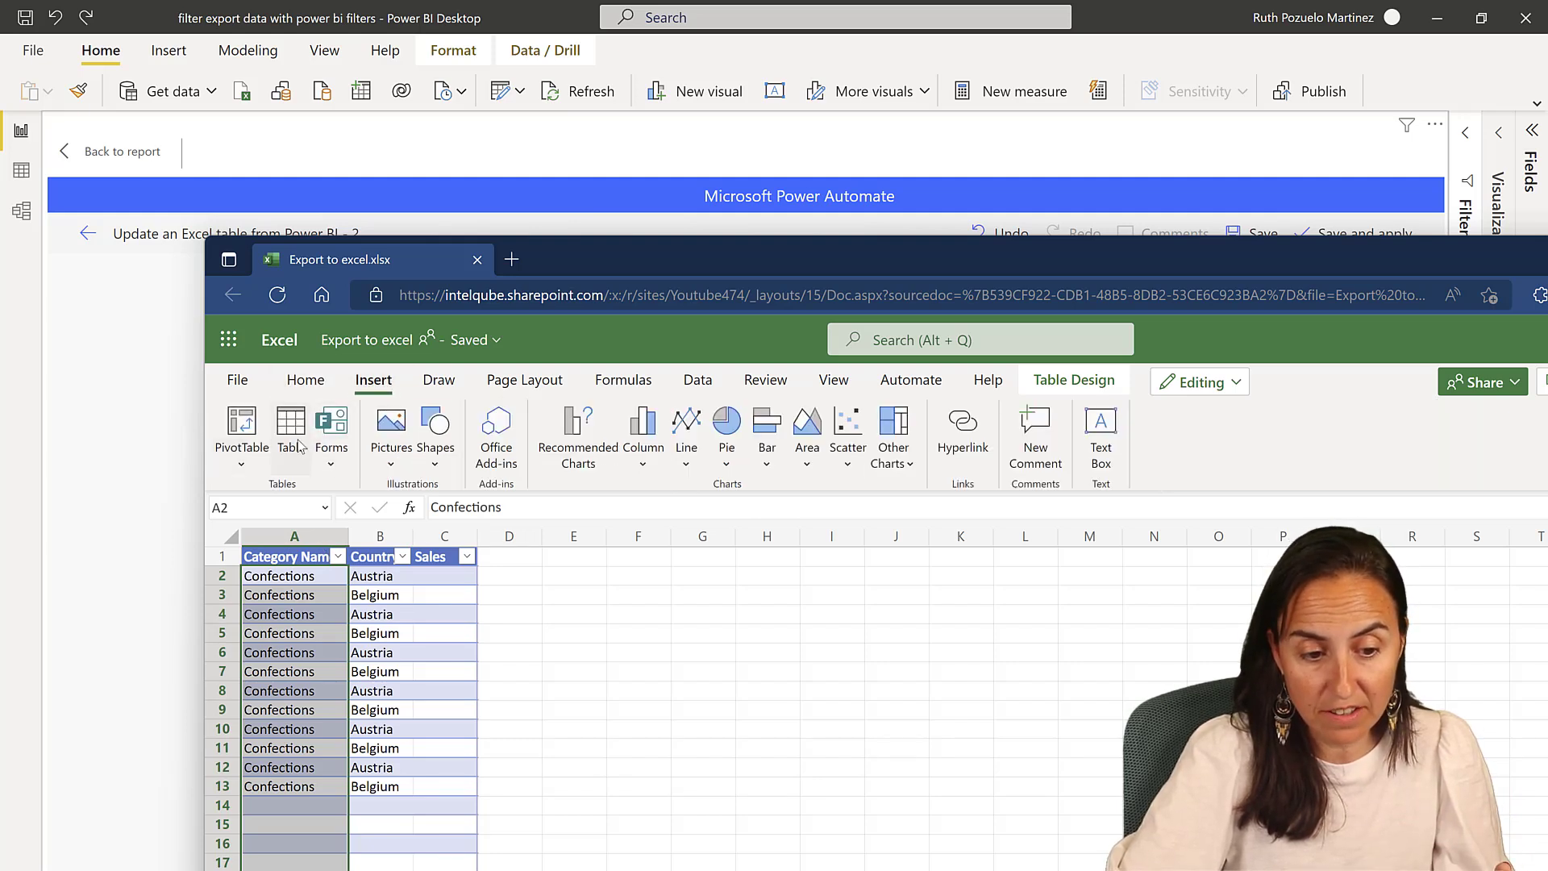
{"action": "left_click", "coordinate": [637, 633]}
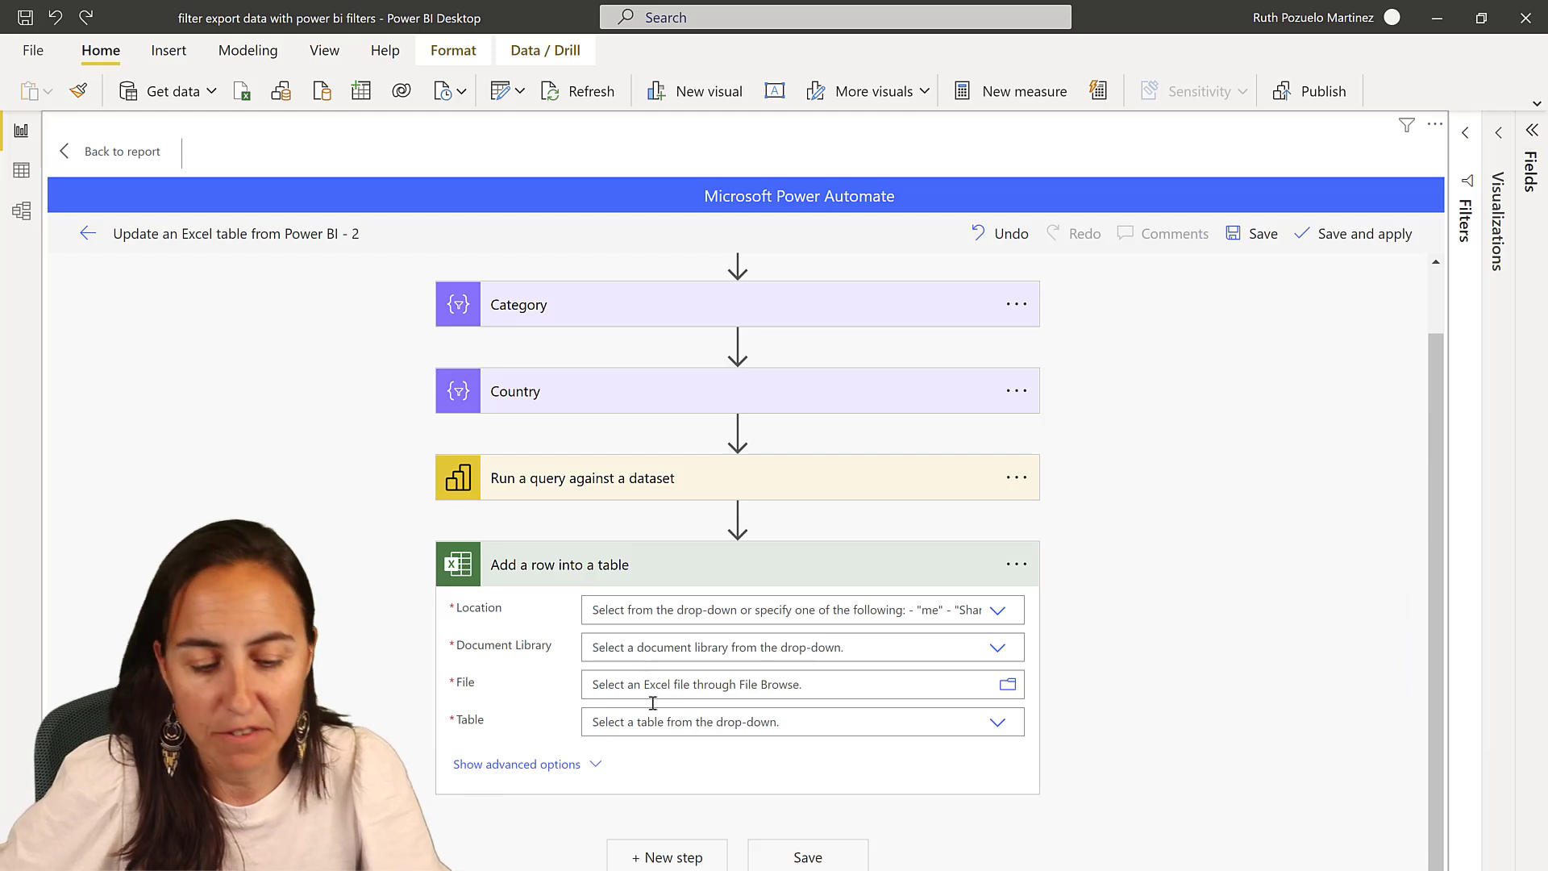
Point the row action at Export to excel.xlsx in the SharePoint Site - Youtube Vaccine Tracker library.
{"action": "left_click", "coordinate": [995, 612]}
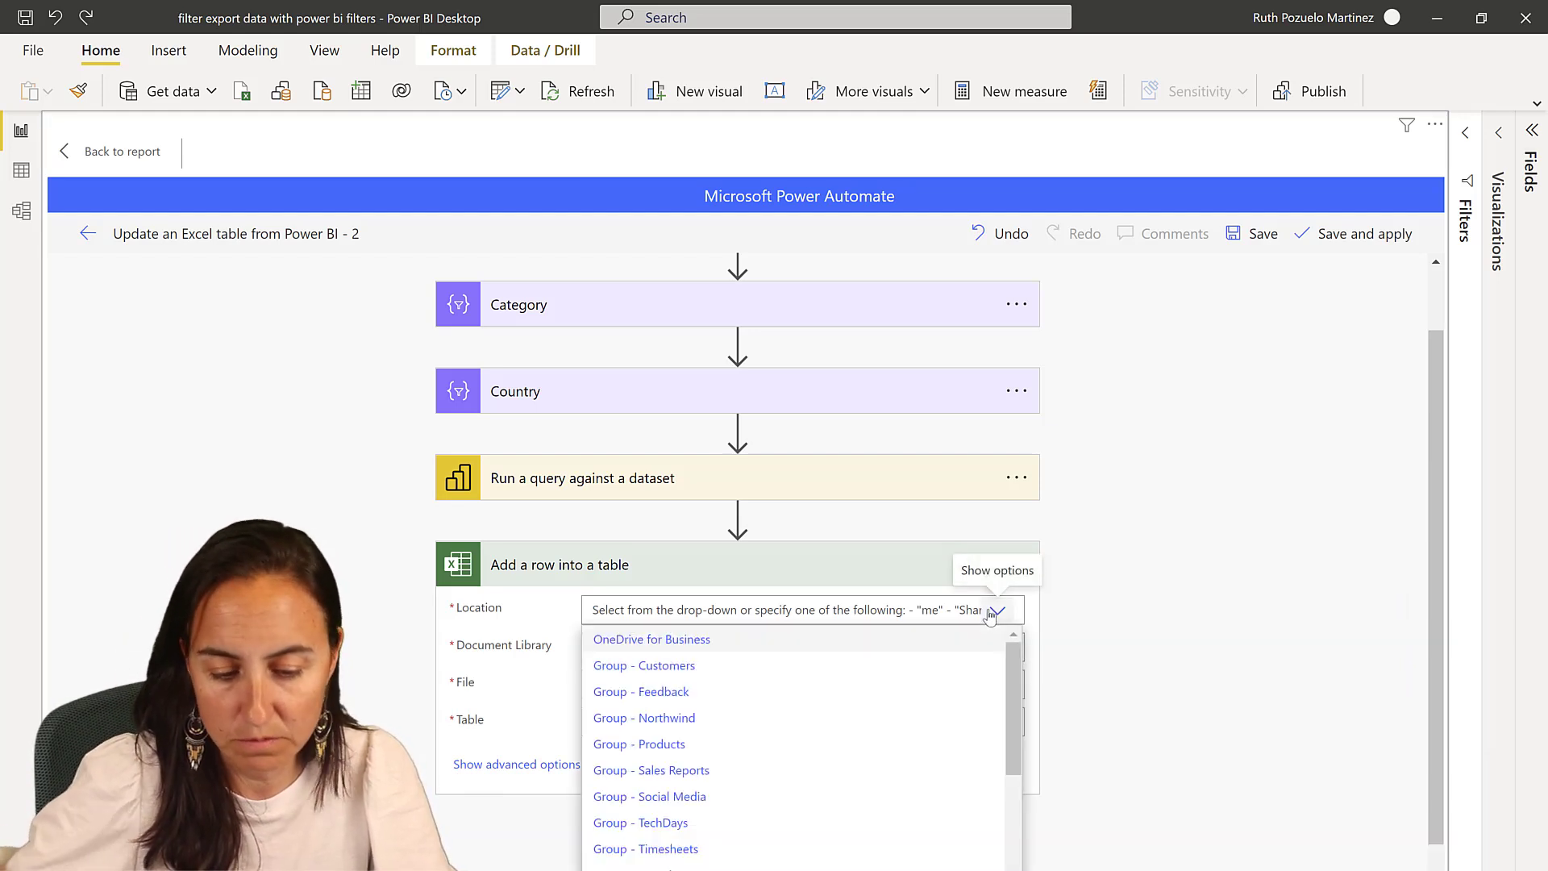
{"action": "scroll", "coordinate": [725, 847], "scroll_direction": "down", "scroll_amount": 3}
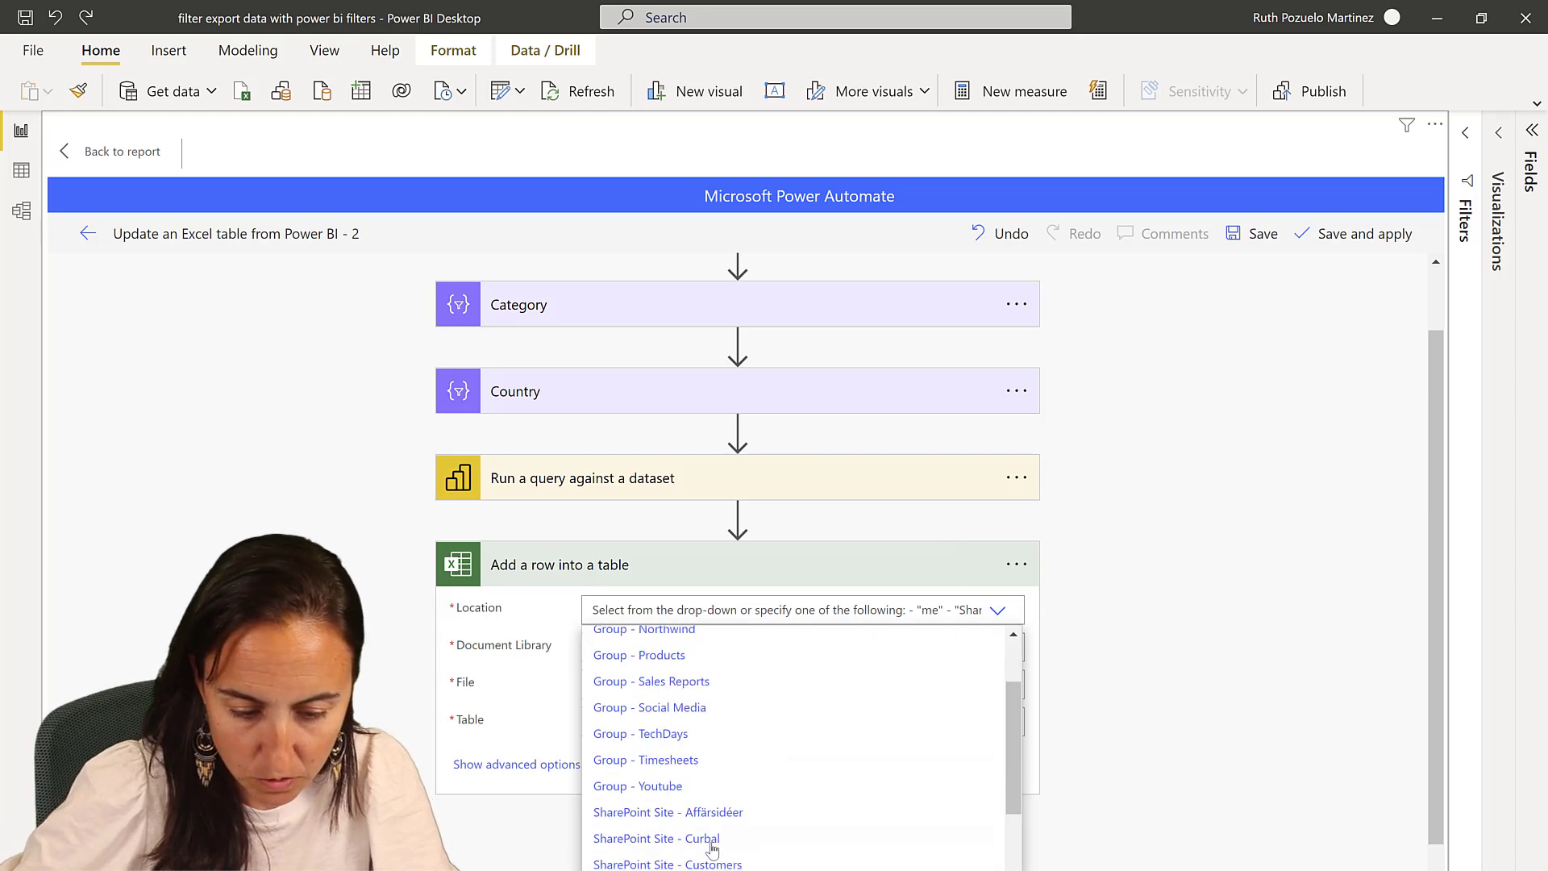
{"action": "scroll", "coordinate": [774, 850], "scroll_direction": "down", "scroll_amount": 2}
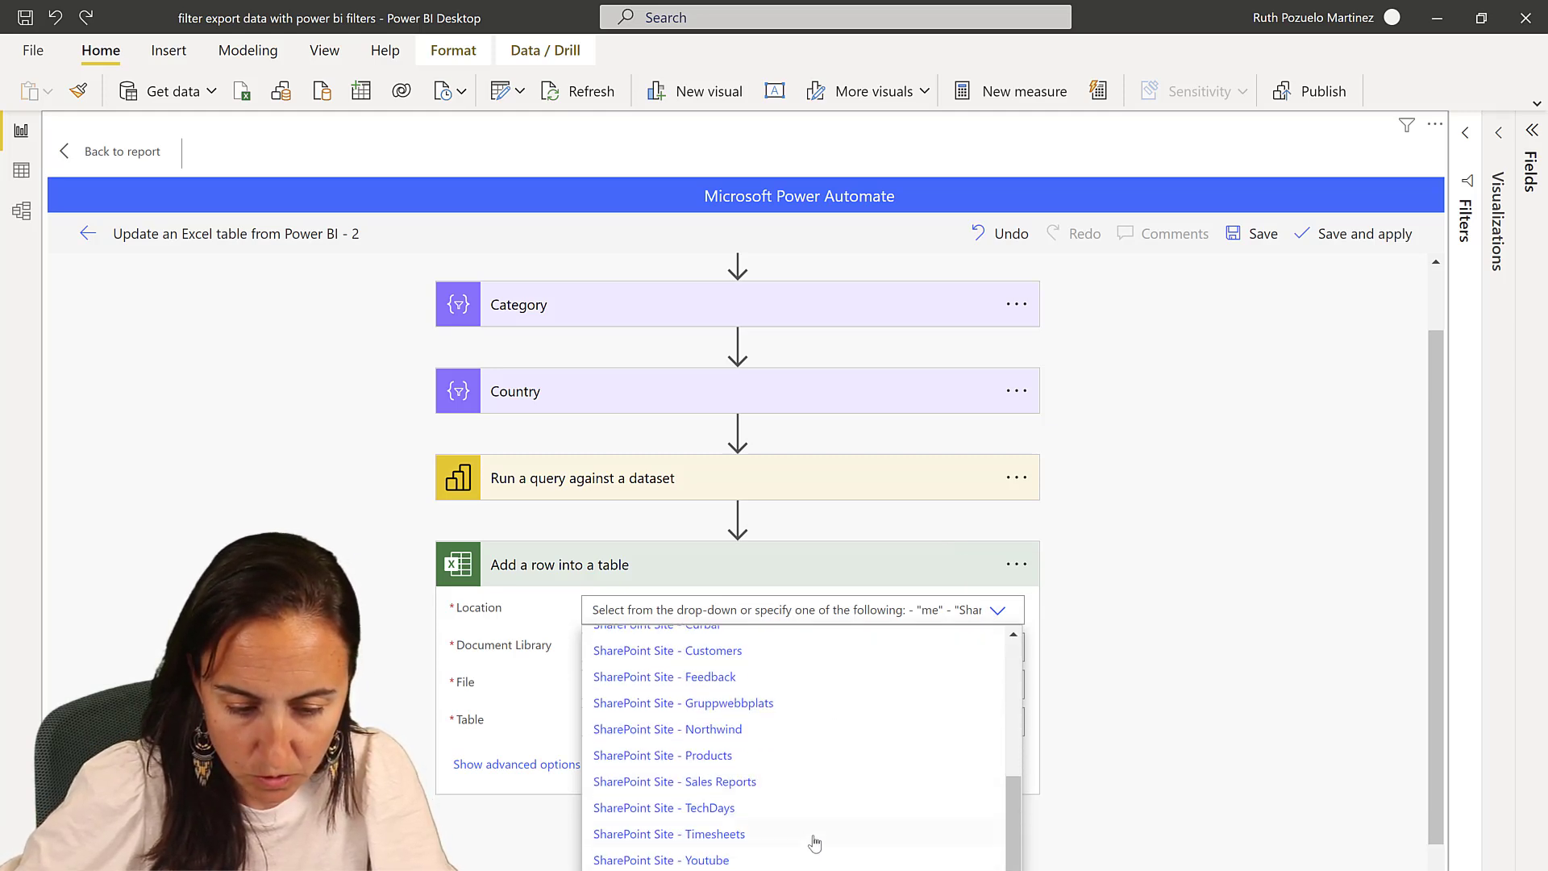
{"action": "left_click", "coordinate": [729, 860]}
{"action": "left_click", "coordinate": [1000, 655]}
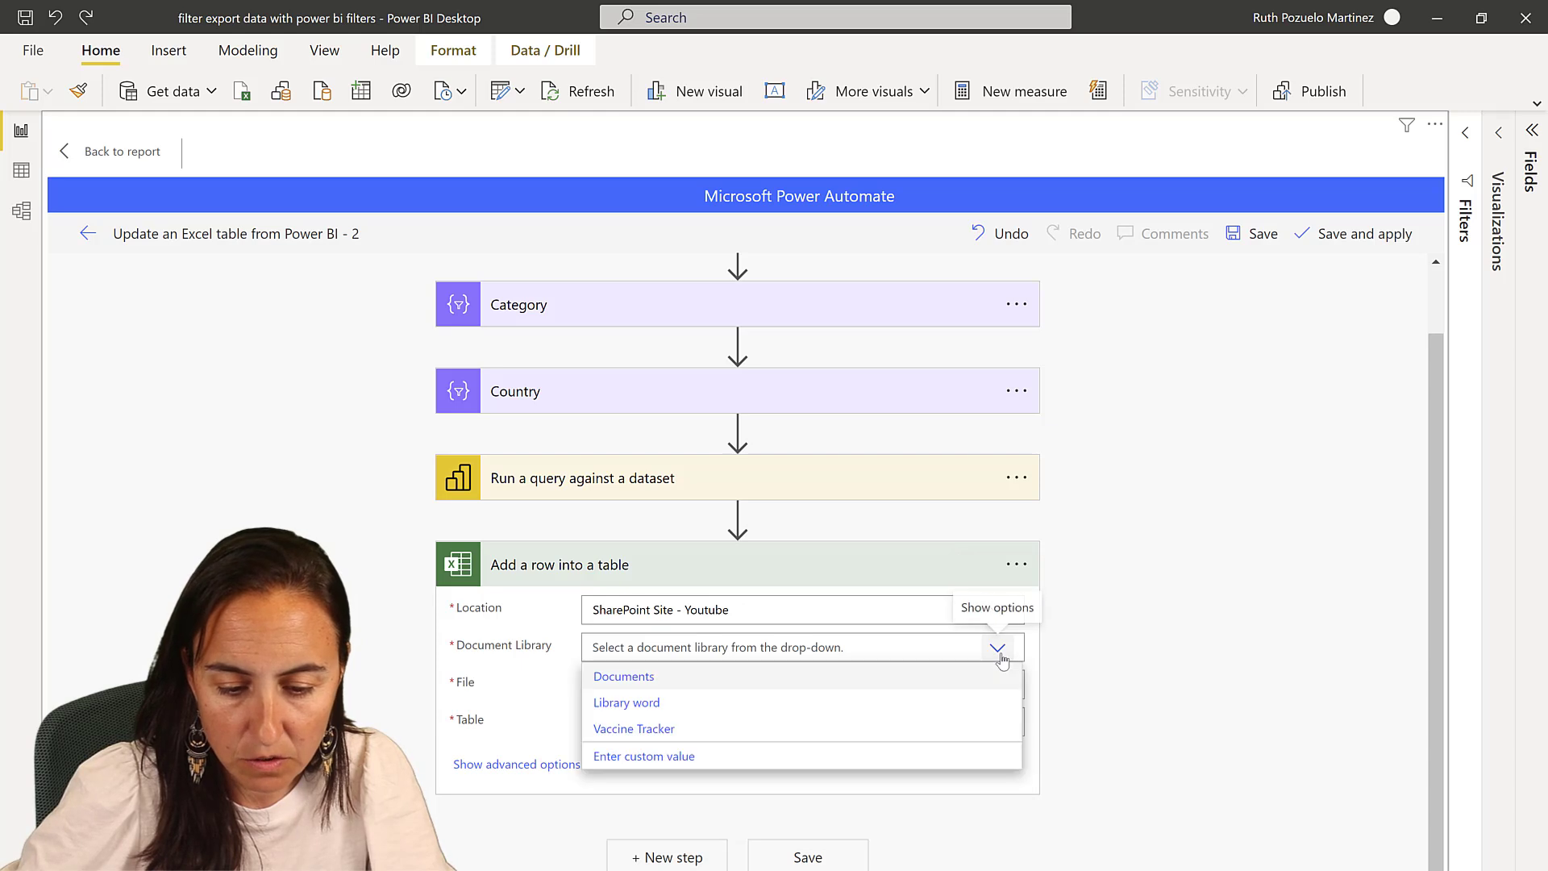
{"action": "left_click", "coordinate": [666, 730]}
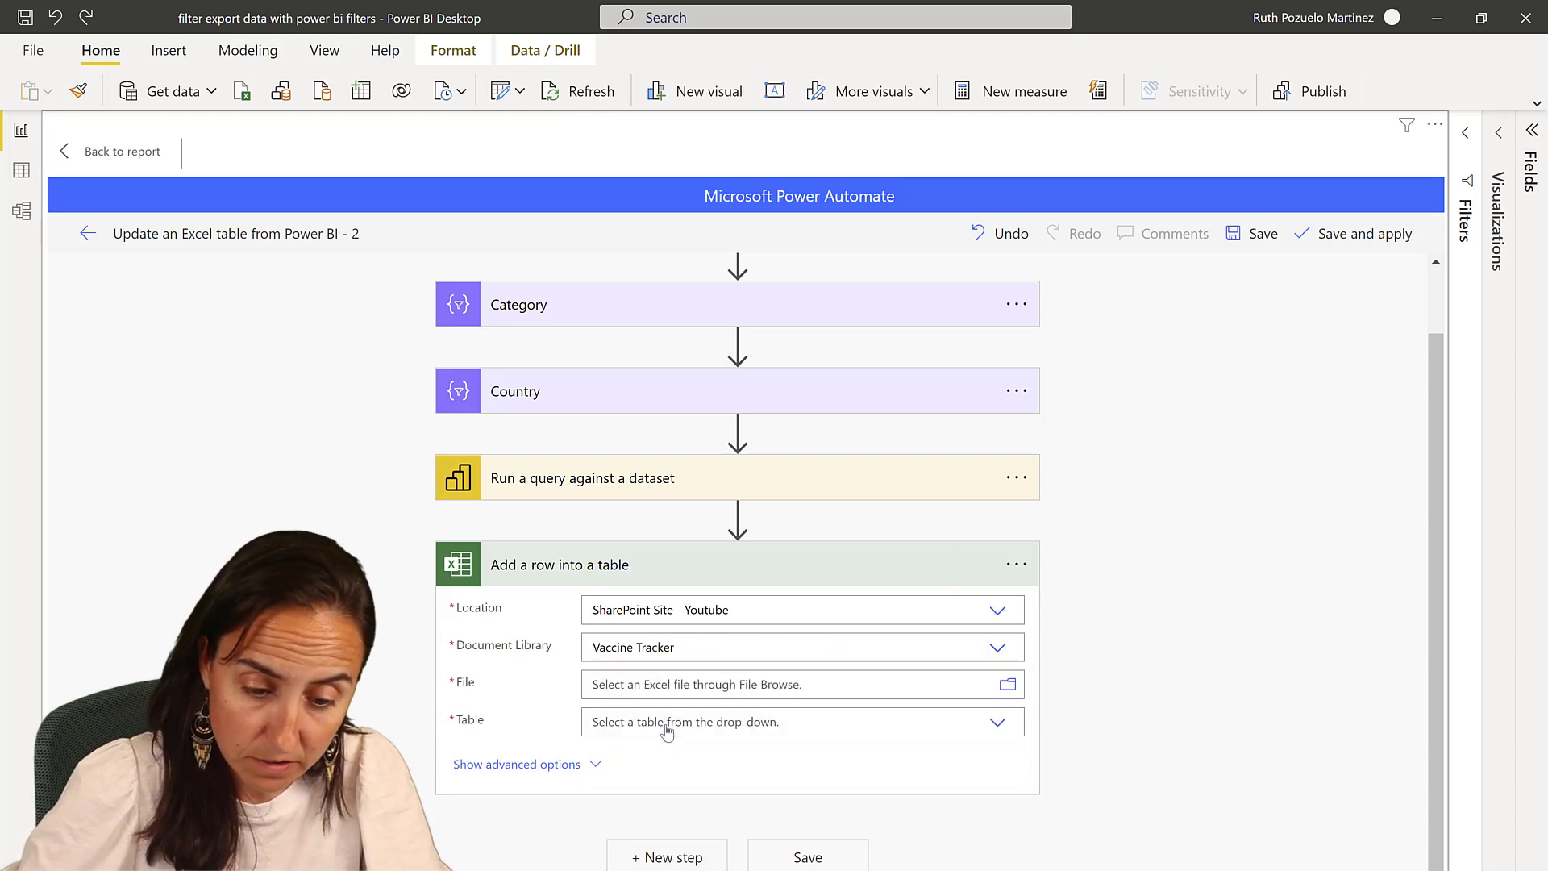
{"action": "left_click", "coordinate": [1008, 686]}
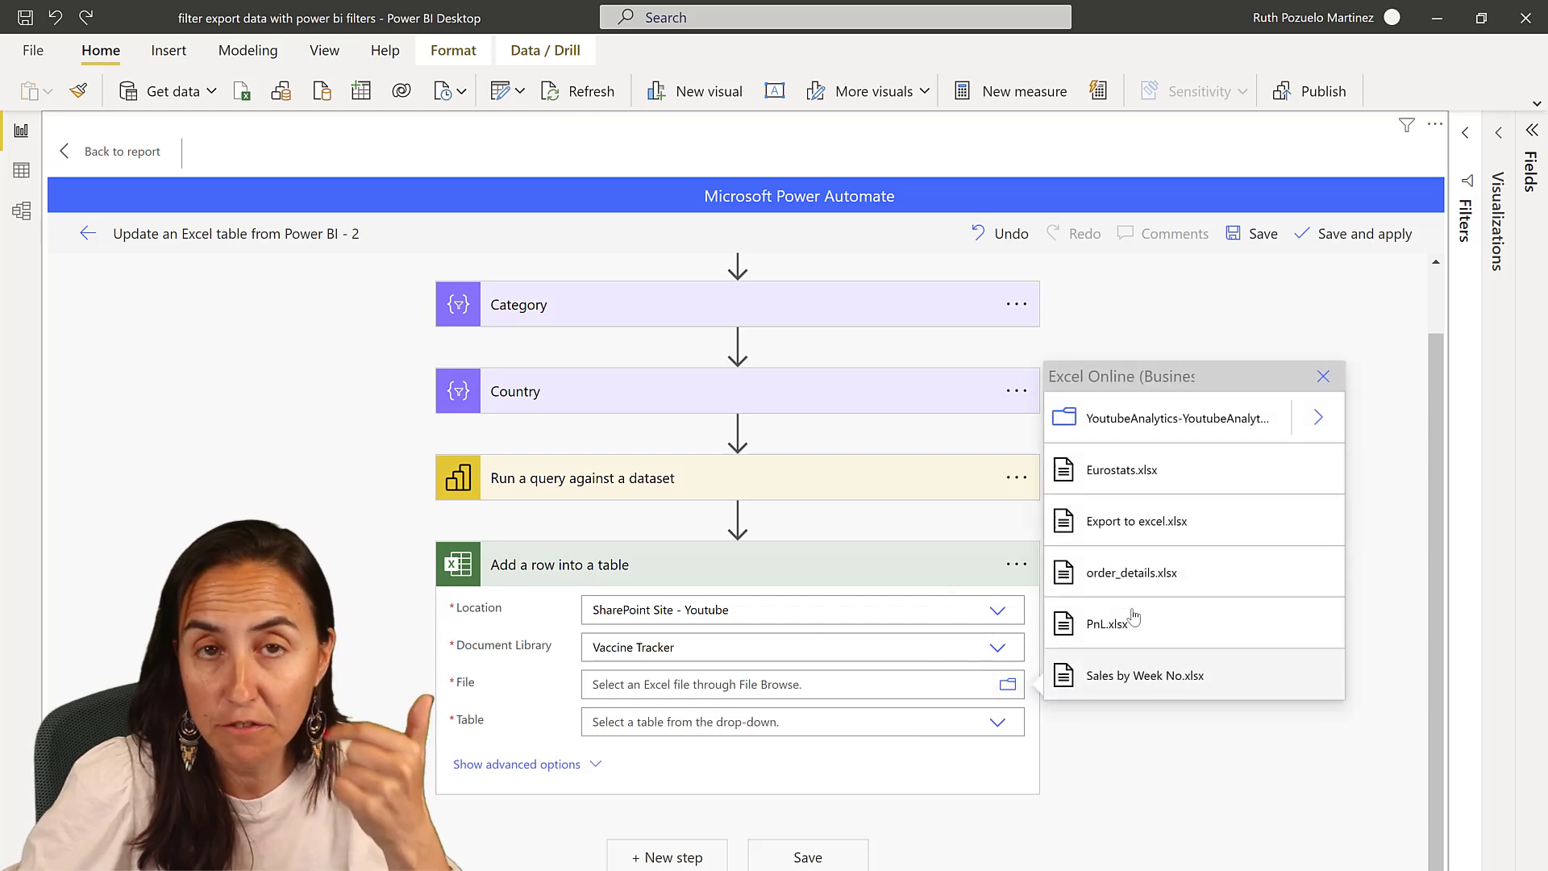
{"action": "left_click", "coordinate": [1178, 530]}
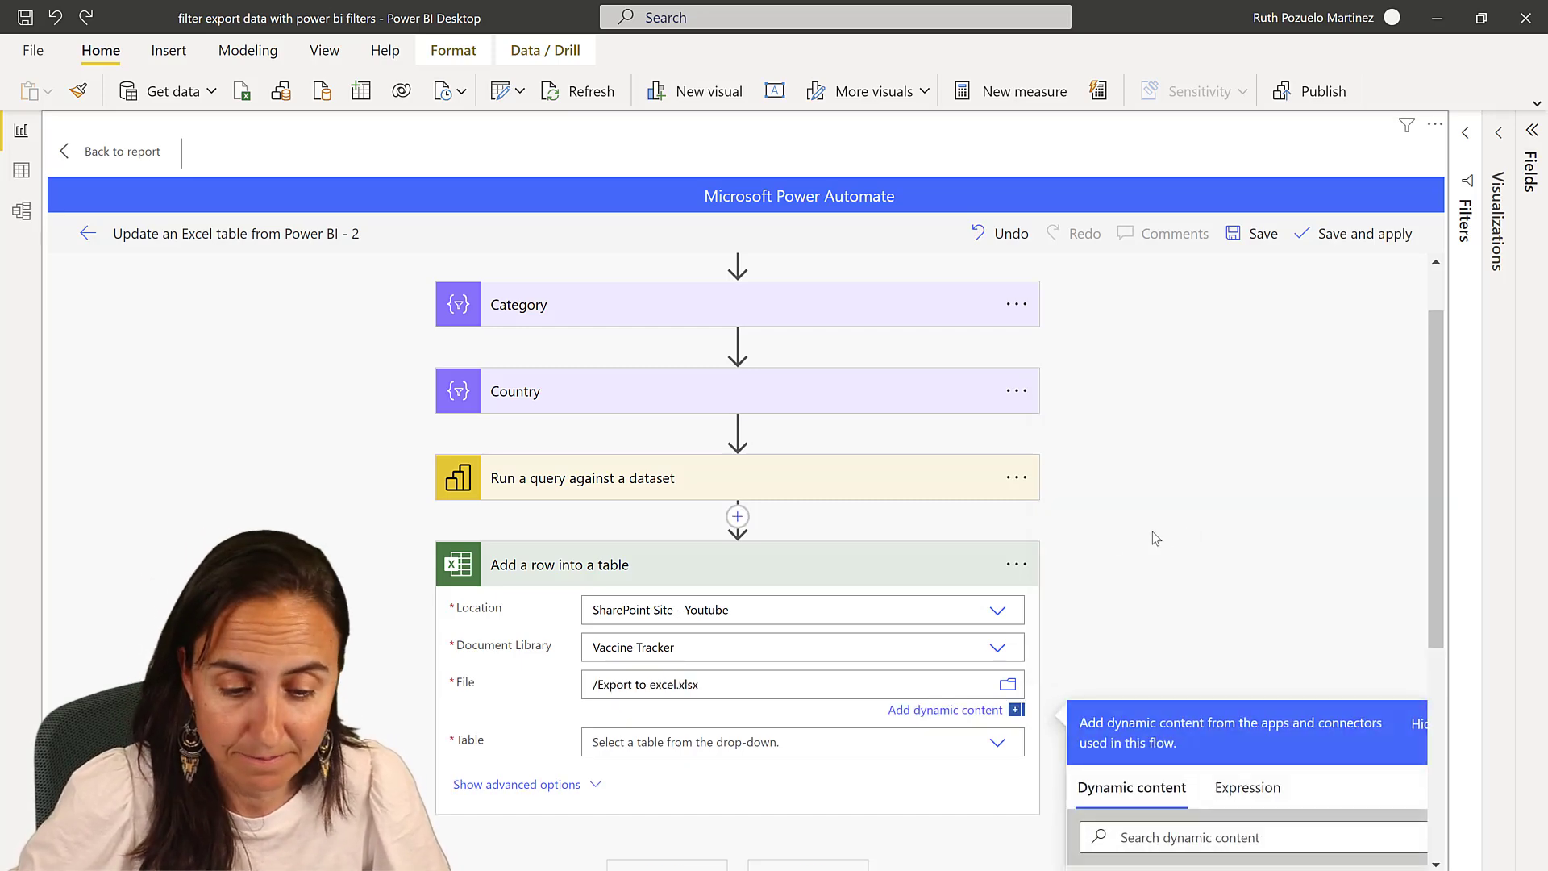
Choose Table1 as the target table, revealing empty Category Name, Country and Sales fields.
{"action": "scroll", "coordinate": [710, 612], "scroll_direction": "down", "scroll_amount": 2}
{"action": "scroll", "coordinate": [727, 620], "scroll_direction": "down", "scroll_amount": 3}
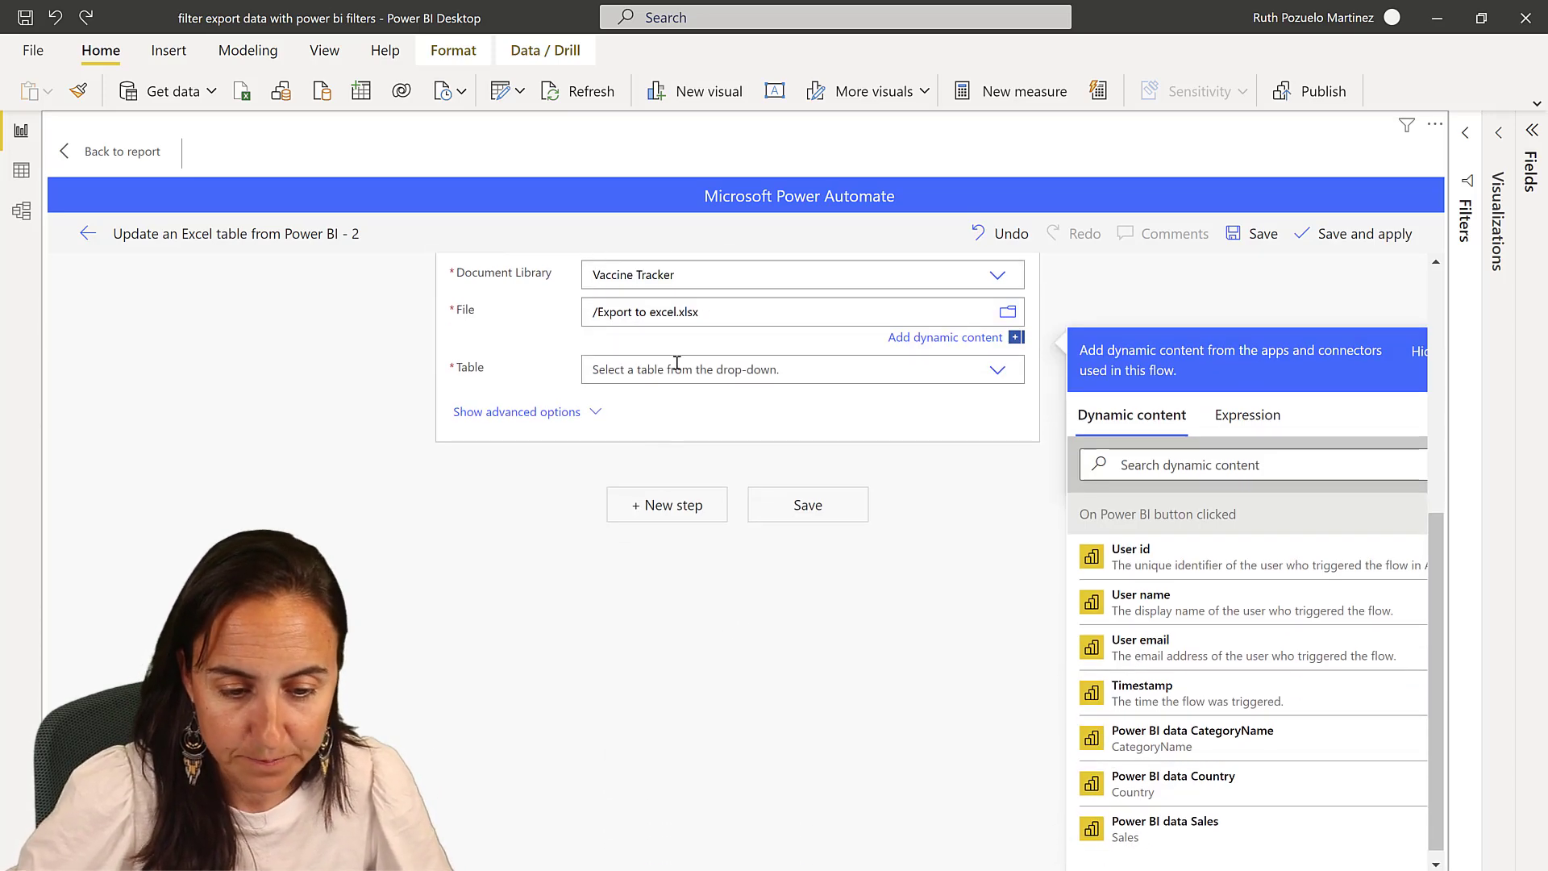
{"action": "left_click", "coordinate": [951, 366]}
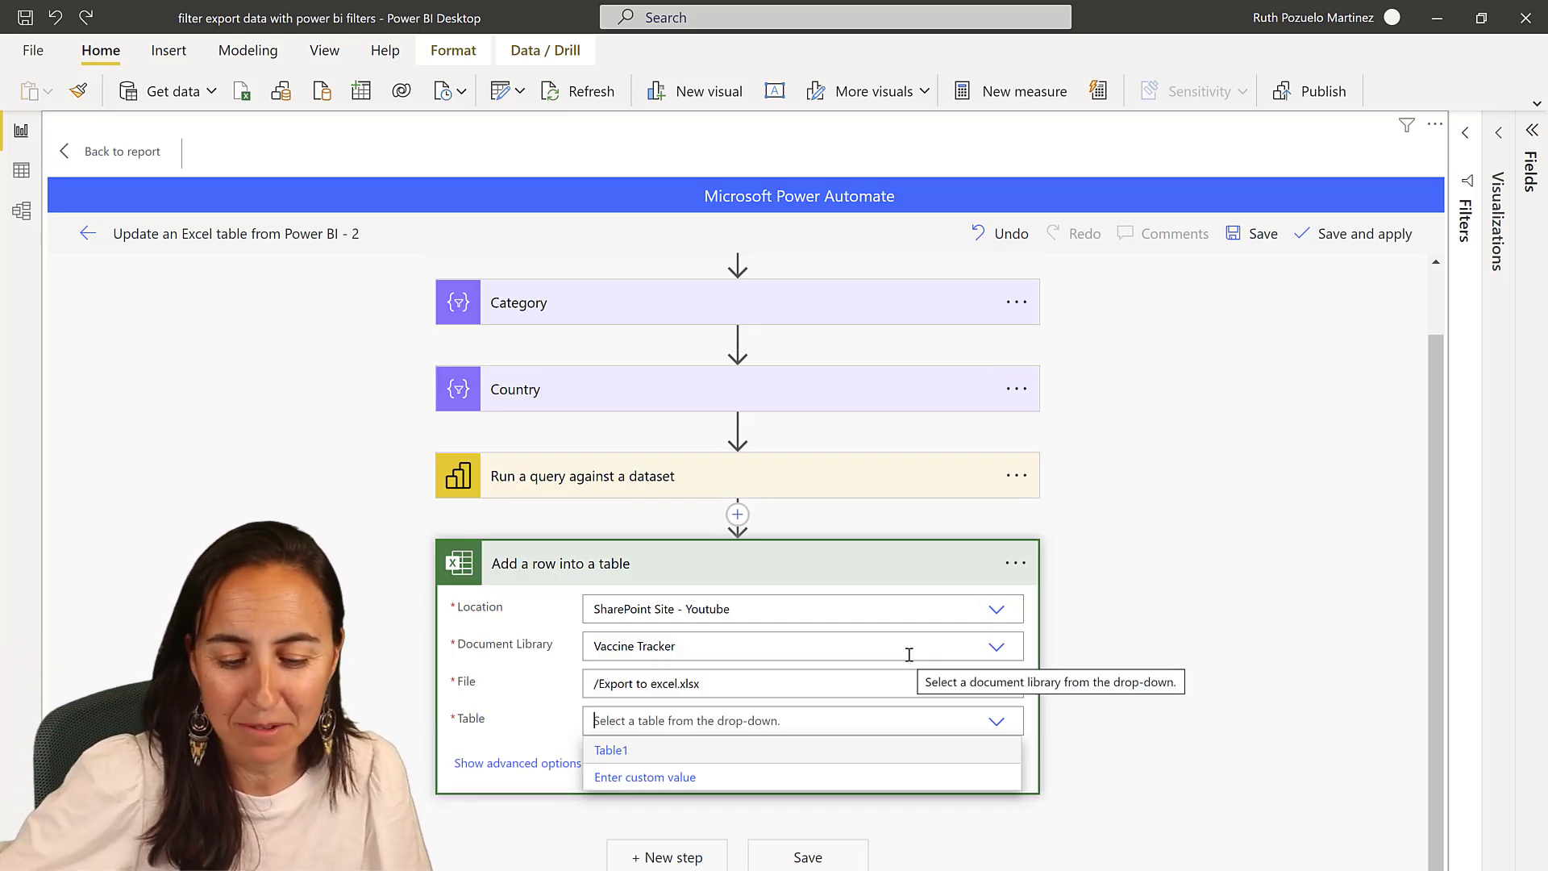
{"action": "left_click", "coordinate": [611, 755]}
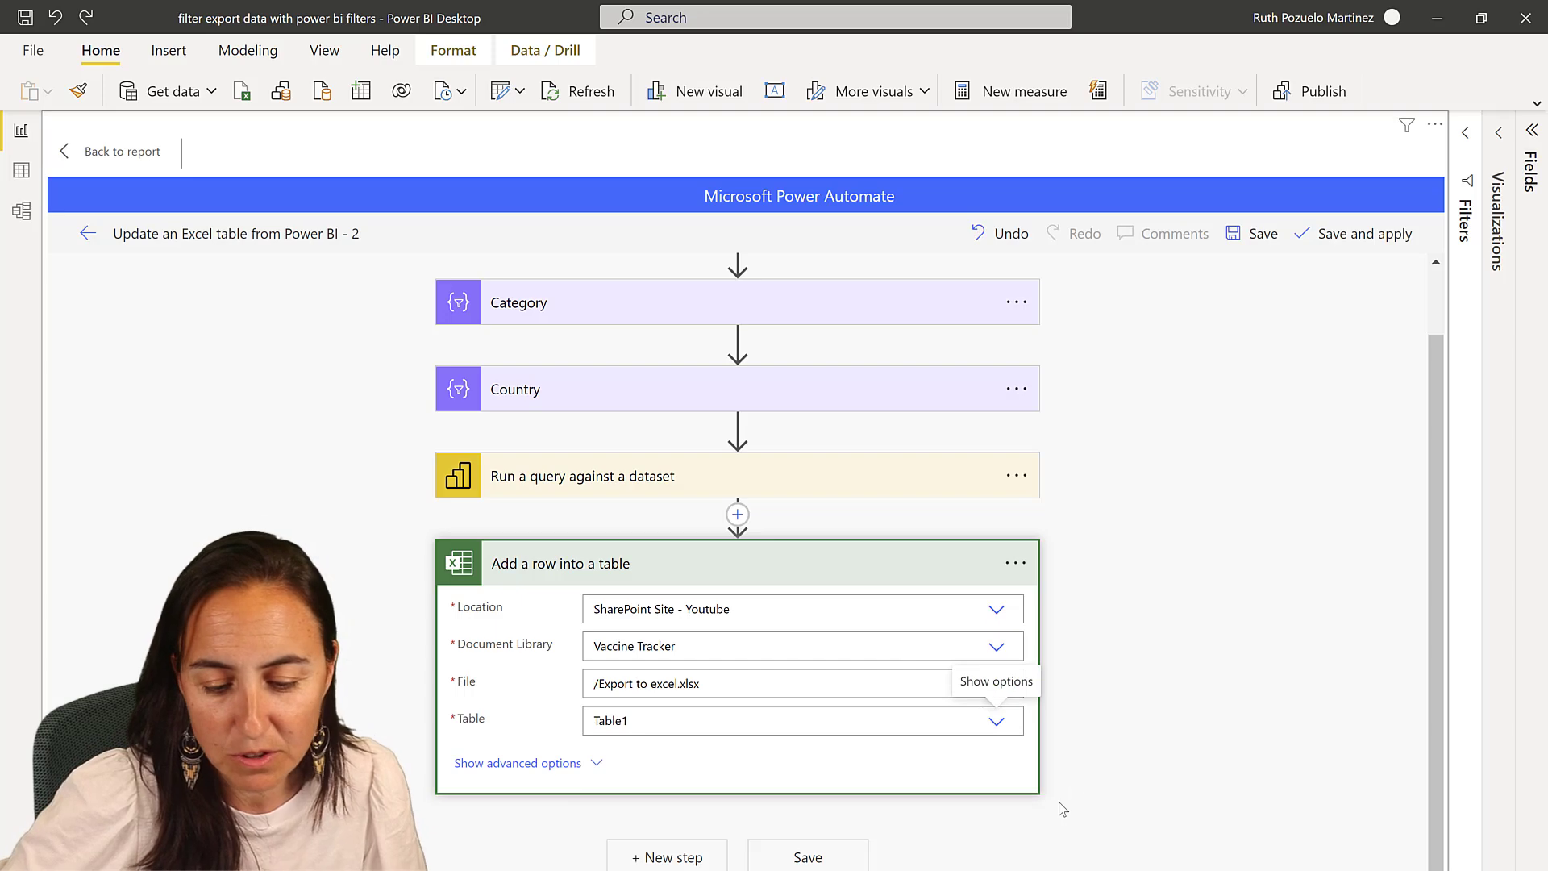
{"action": "scroll", "coordinate": [1155, 742], "scroll_direction": "down", "scroll_amount": 1}
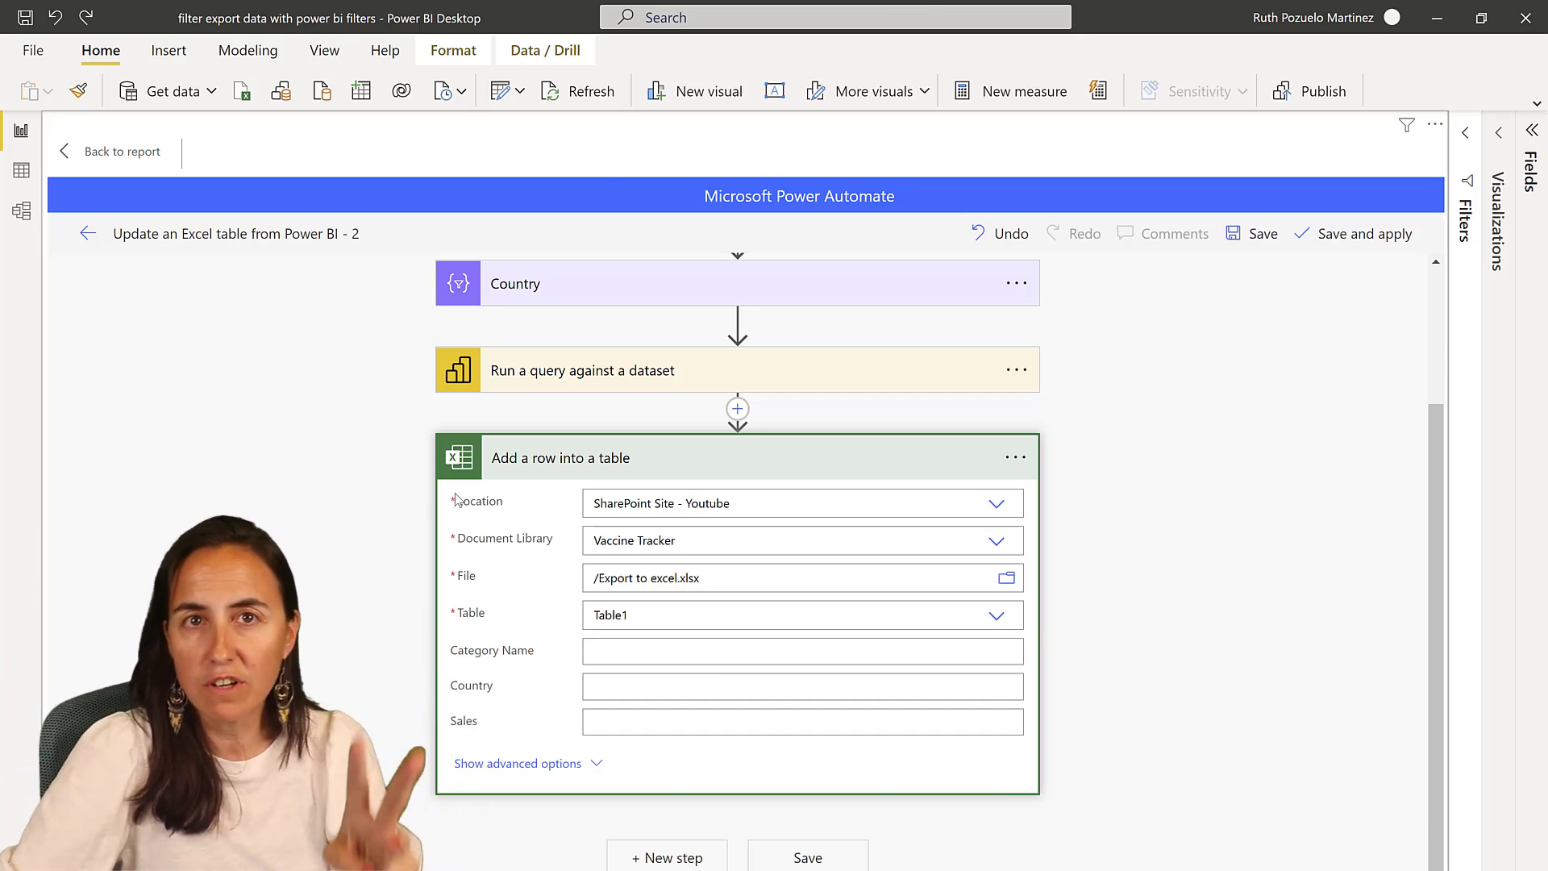
Briefly show the Export to excel.xlsx workbook window at the top right, then hide it.
{"action": "key", "text": "alt+Tab"}
{"action": "left_click_drag", "start_coordinate": [1369, 374], "coordinate": [1364, 249]}
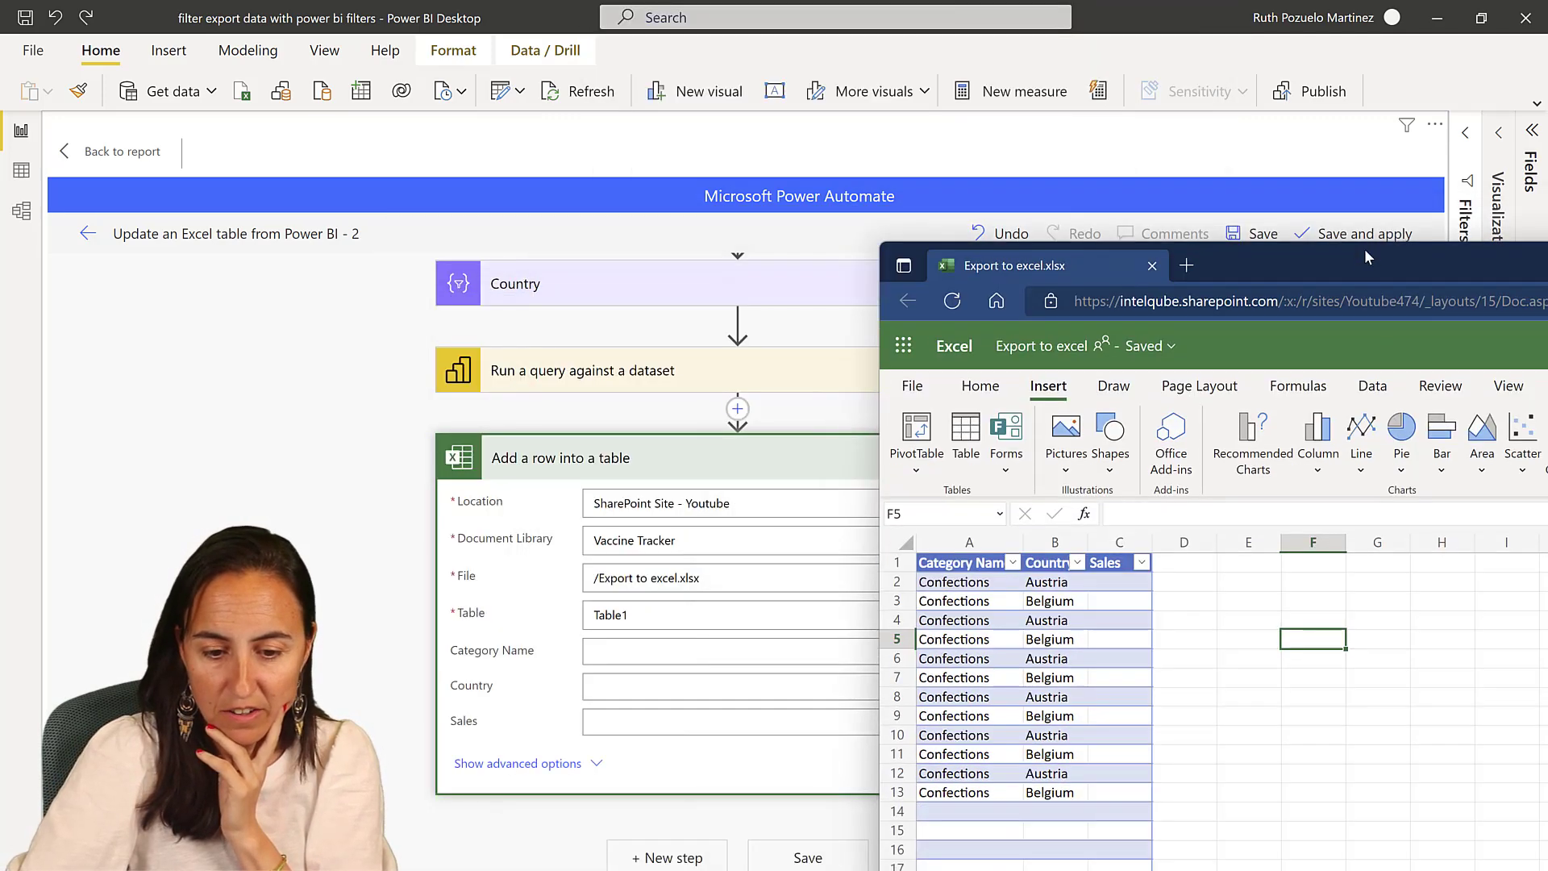
{"action": "key", "text": "alt+Tab"}
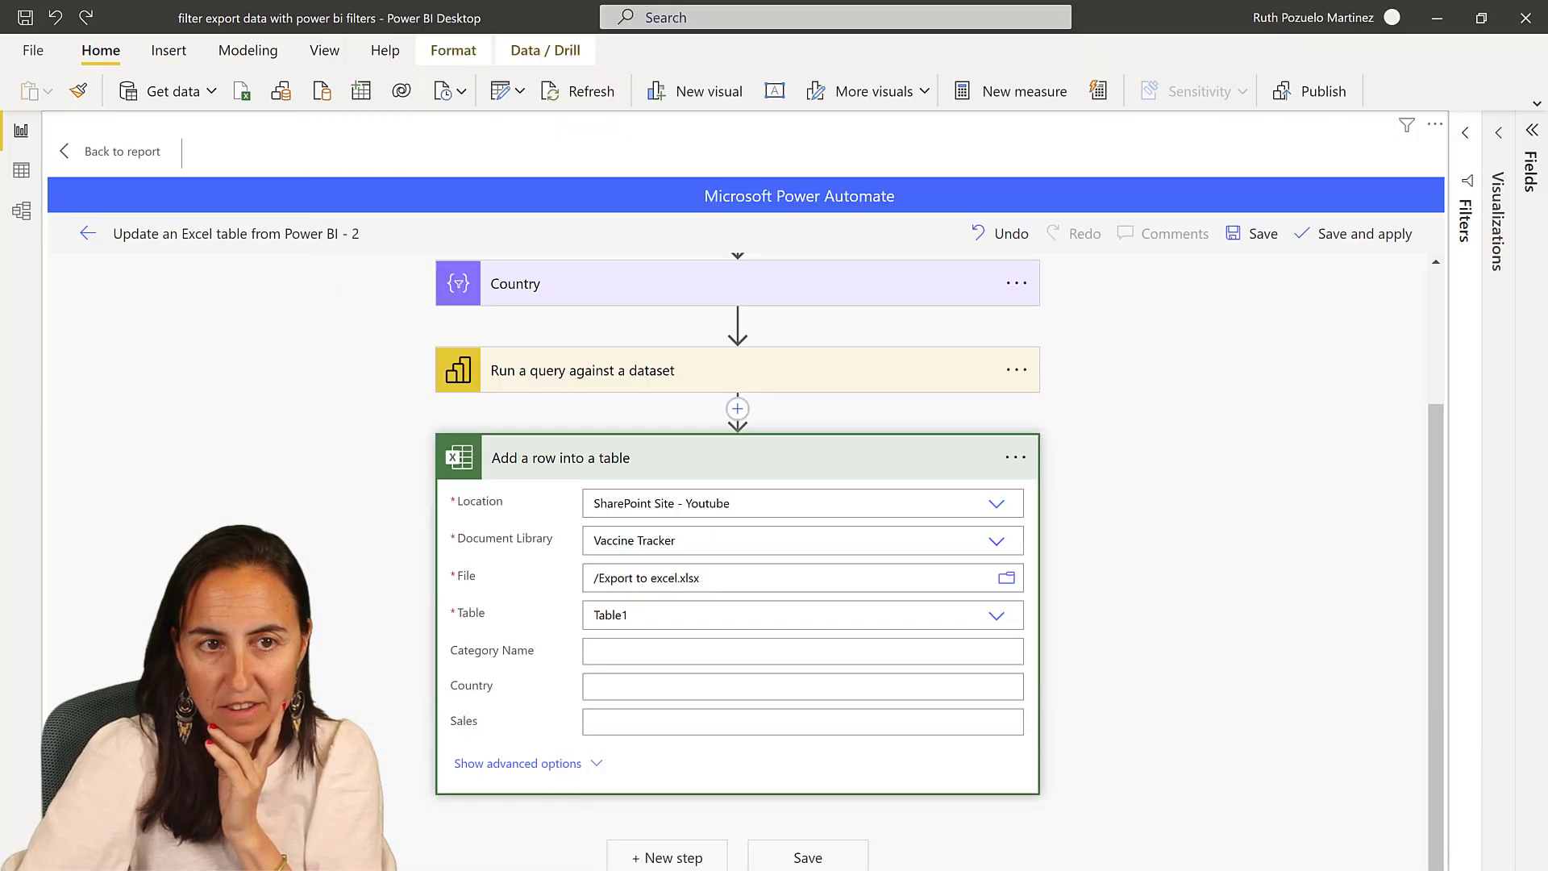
Map Category Name to Power BI CategoryName data, placing the row step inside Apply to each.
{"action": "left_click", "coordinate": [677, 657]}
{"action": "scroll", "coordinate": [1053, 703], "scroll_direction": "down", "scroll_amount": 5}
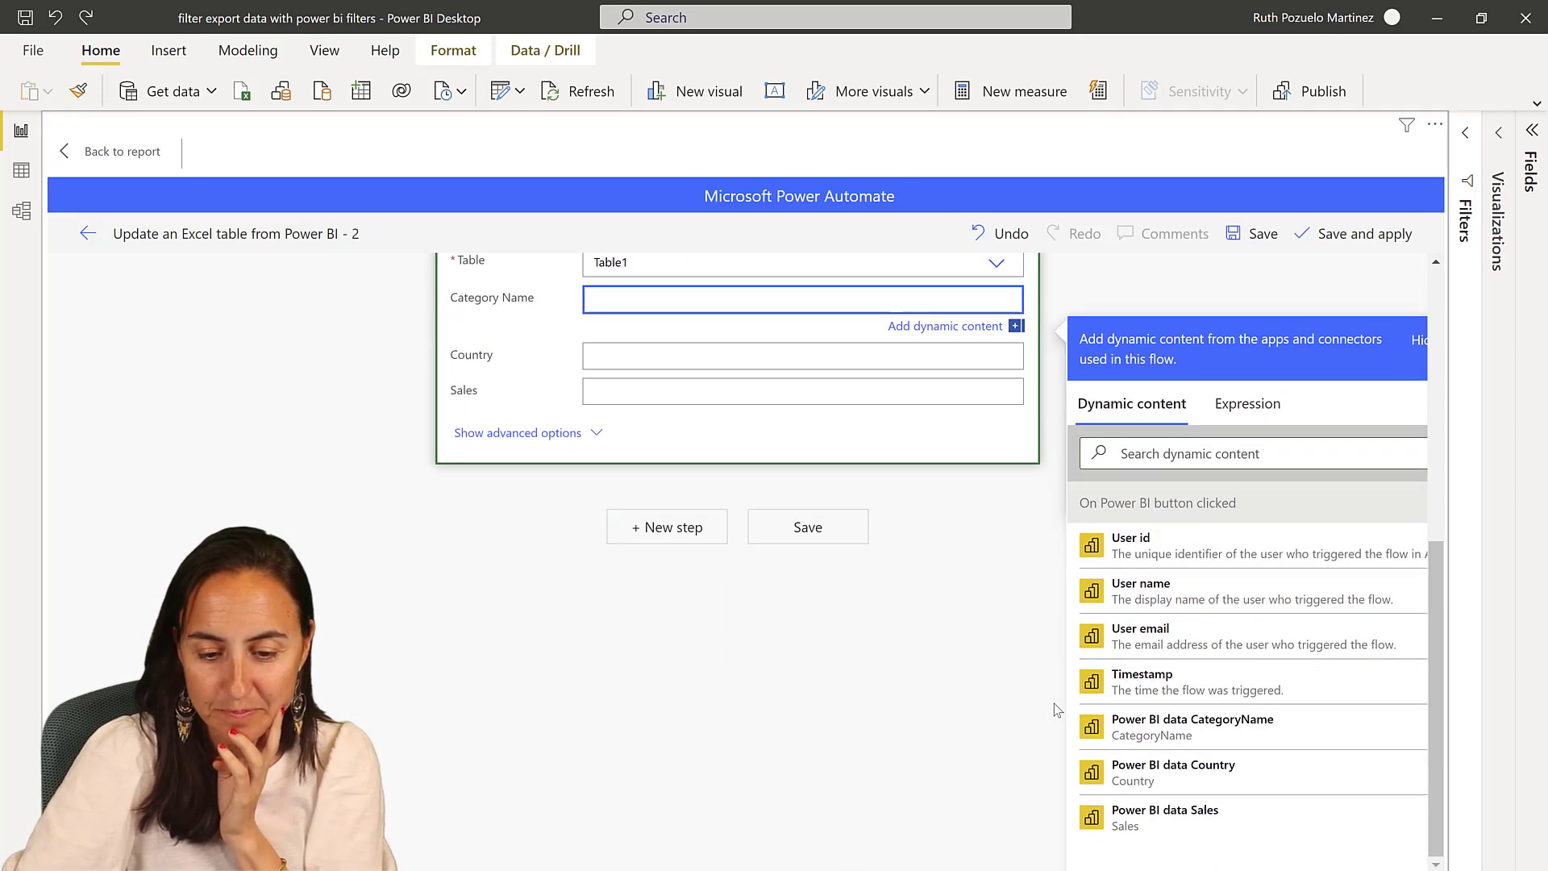
{"action": "left_click", "coordinate": [1222, 741]}
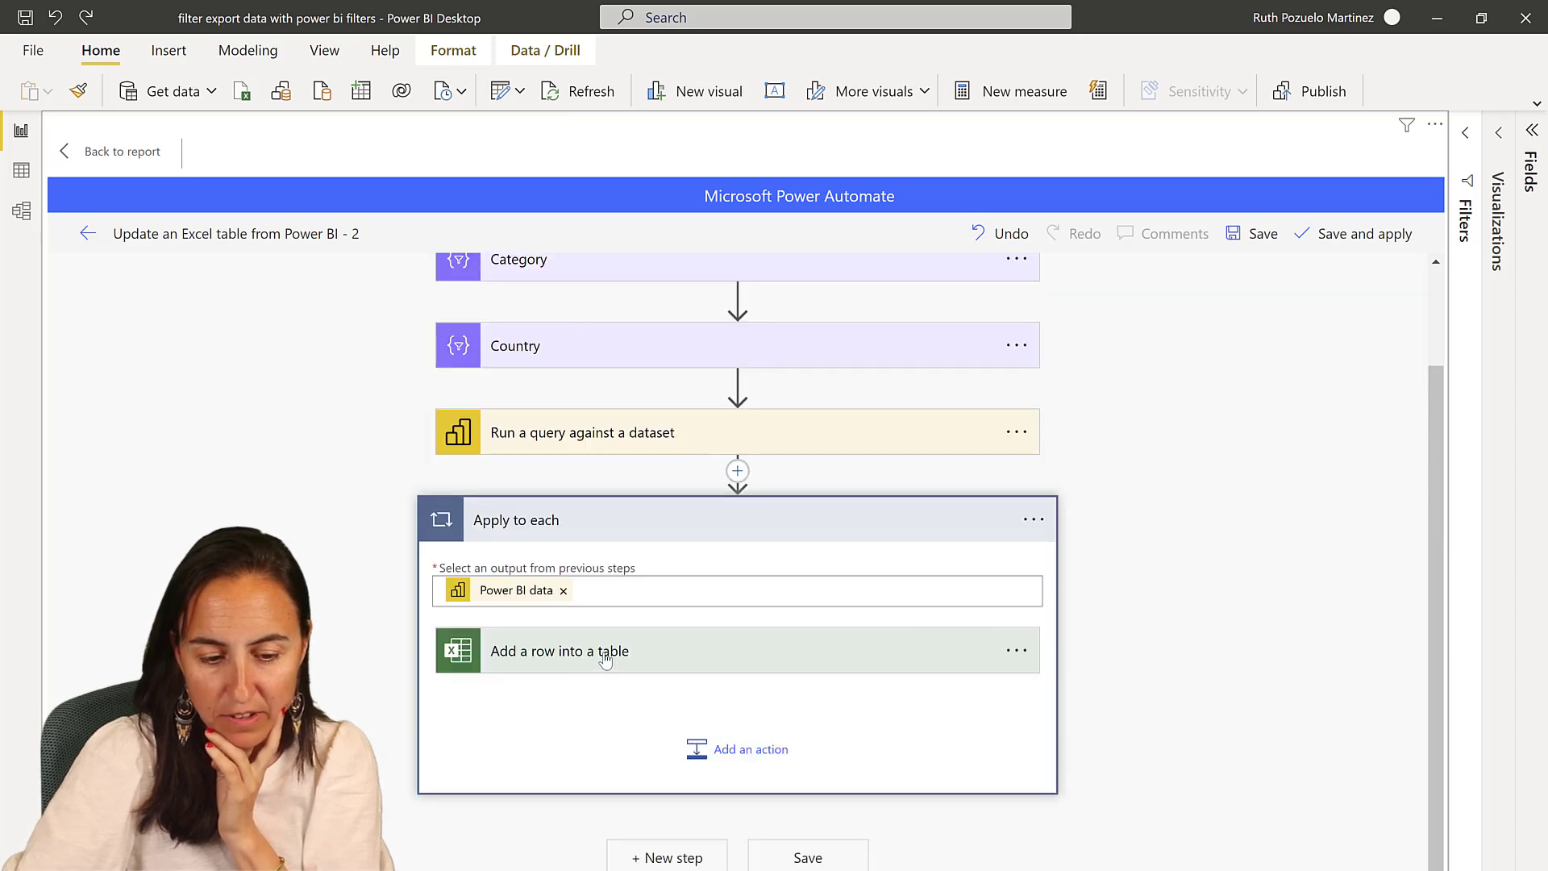
{"action": "left_click", "coordinate": [605, 660]}
{"action": "scroll", "coordinate": [639, 525], "scroll_direction": "down", "scroll_amount": 3}
Map Country and Sales to the Power BI Country and Sales data, then save the flow.
{"action": "left_click", "coordinate": [647, 532]}
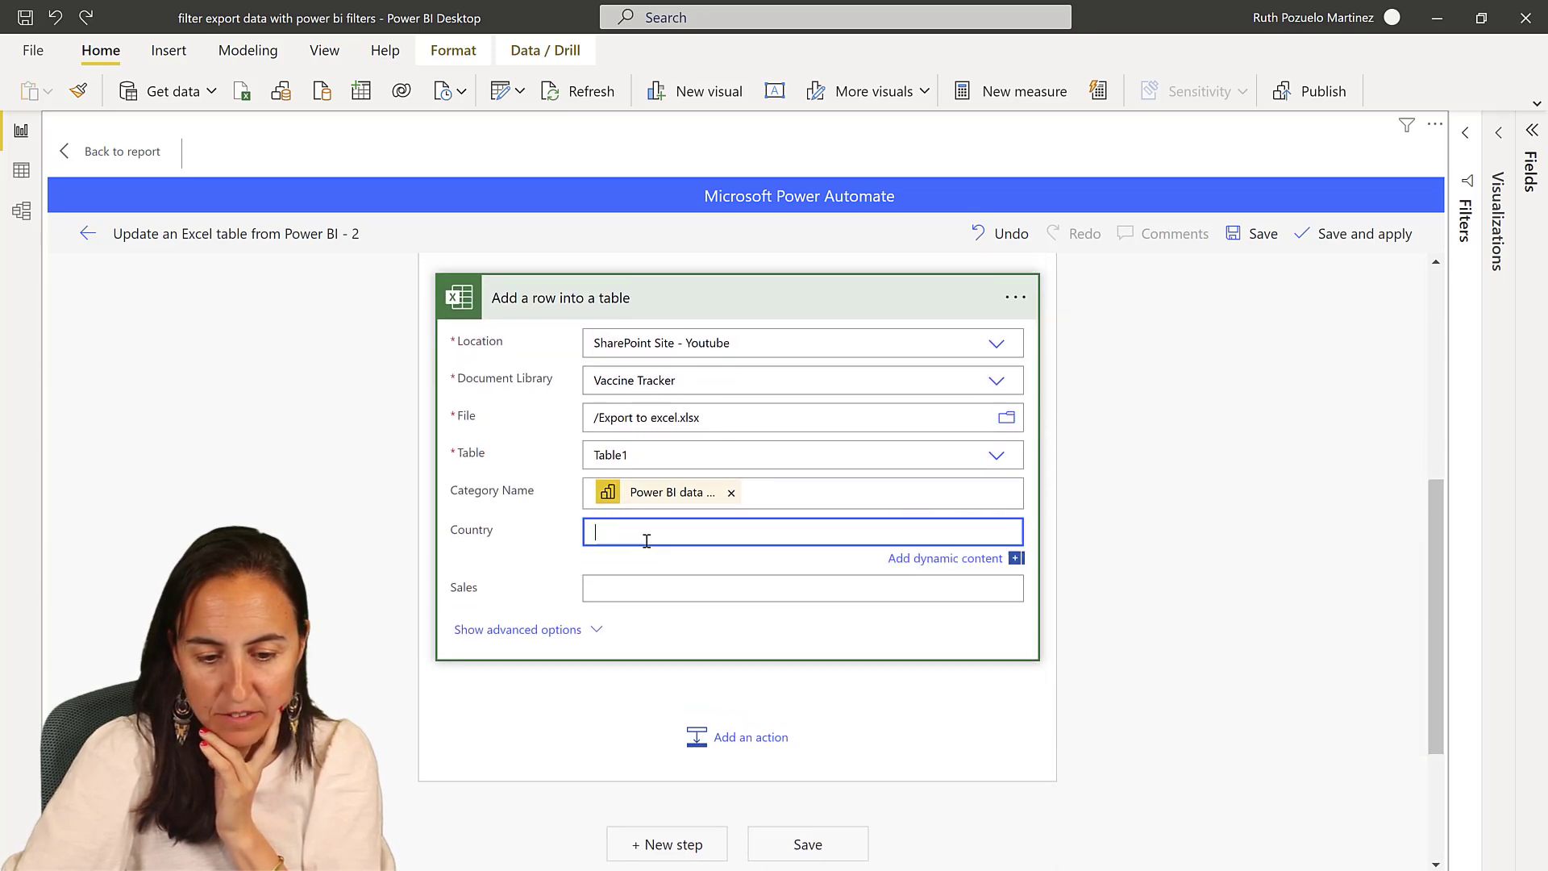
{"action": "scroll", "coordinate": [1209, 685], "scroll_direction": "down", "scroll_amount": 3}
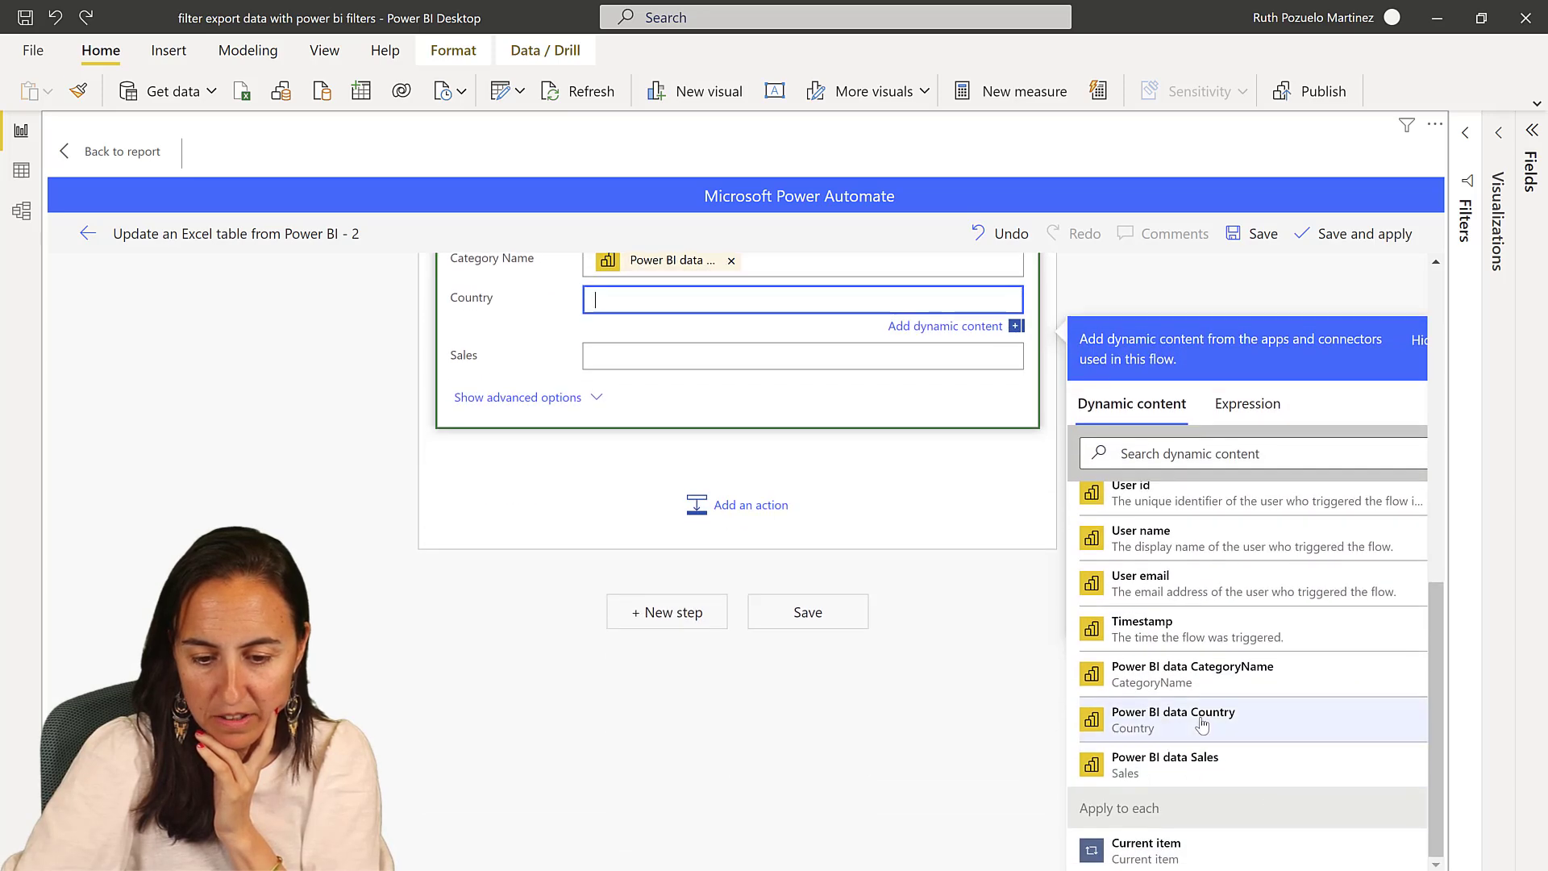
{"action": "left_click", "coordinate": [1202, 724]}
{"action": "left_click", "coordinate": [651, 354]}
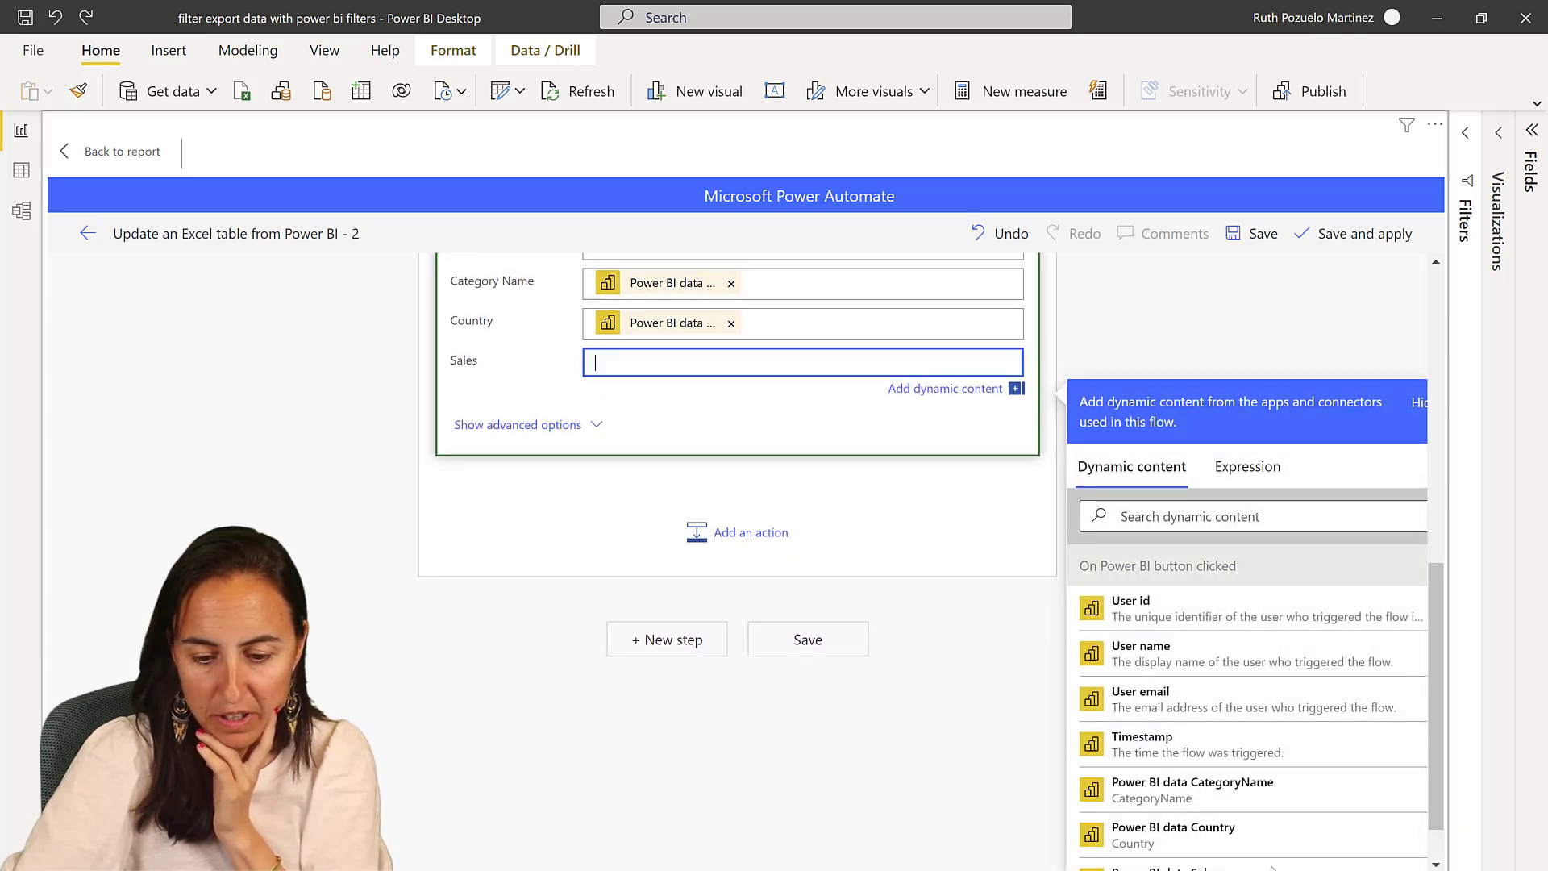
{"action": "left_click", "coordinate": [1208, 822]}
{"action": "left_click", "coordinate": [807, 583]}
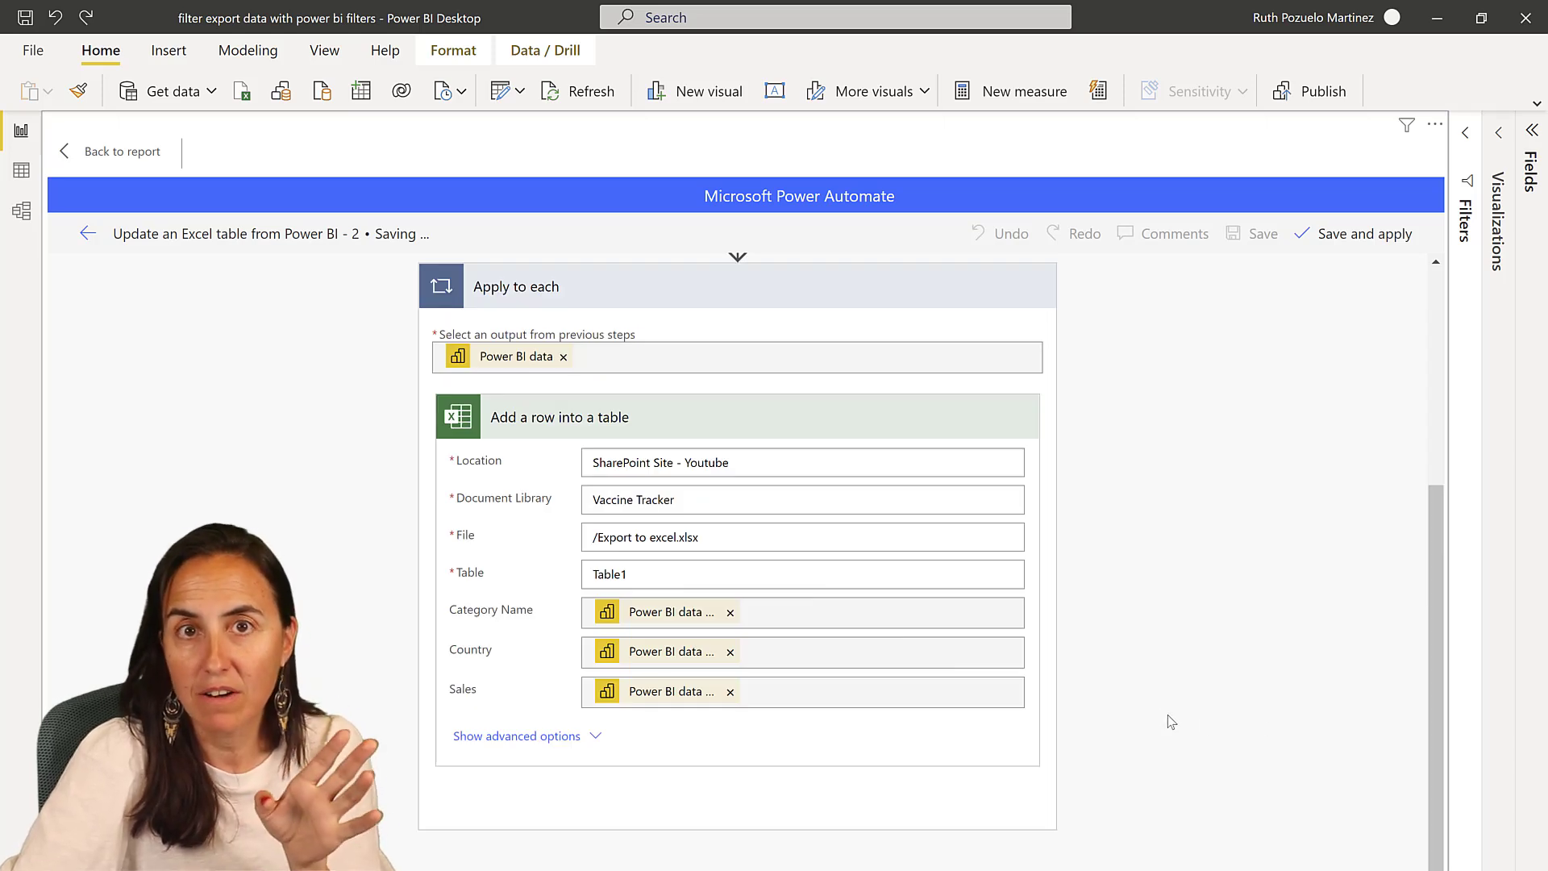
Save and apply the flow, return to the report, and expand the Visualizations pane.
{"action": "left_click", "coordinate": [1363, 234]}
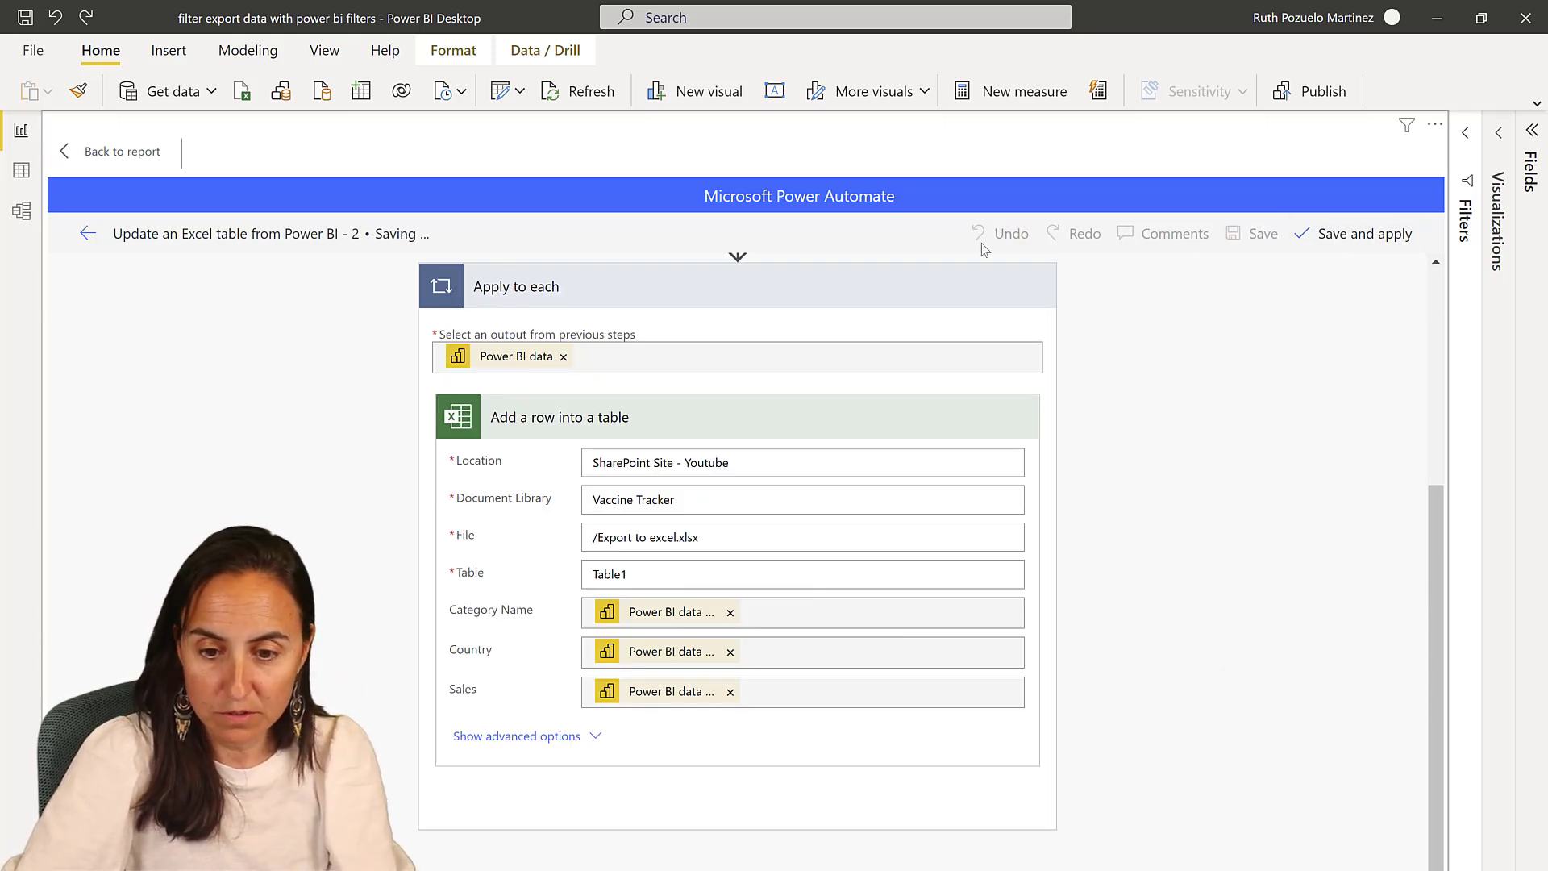
{"action": "left_click", "coordinate": [121, 154]}
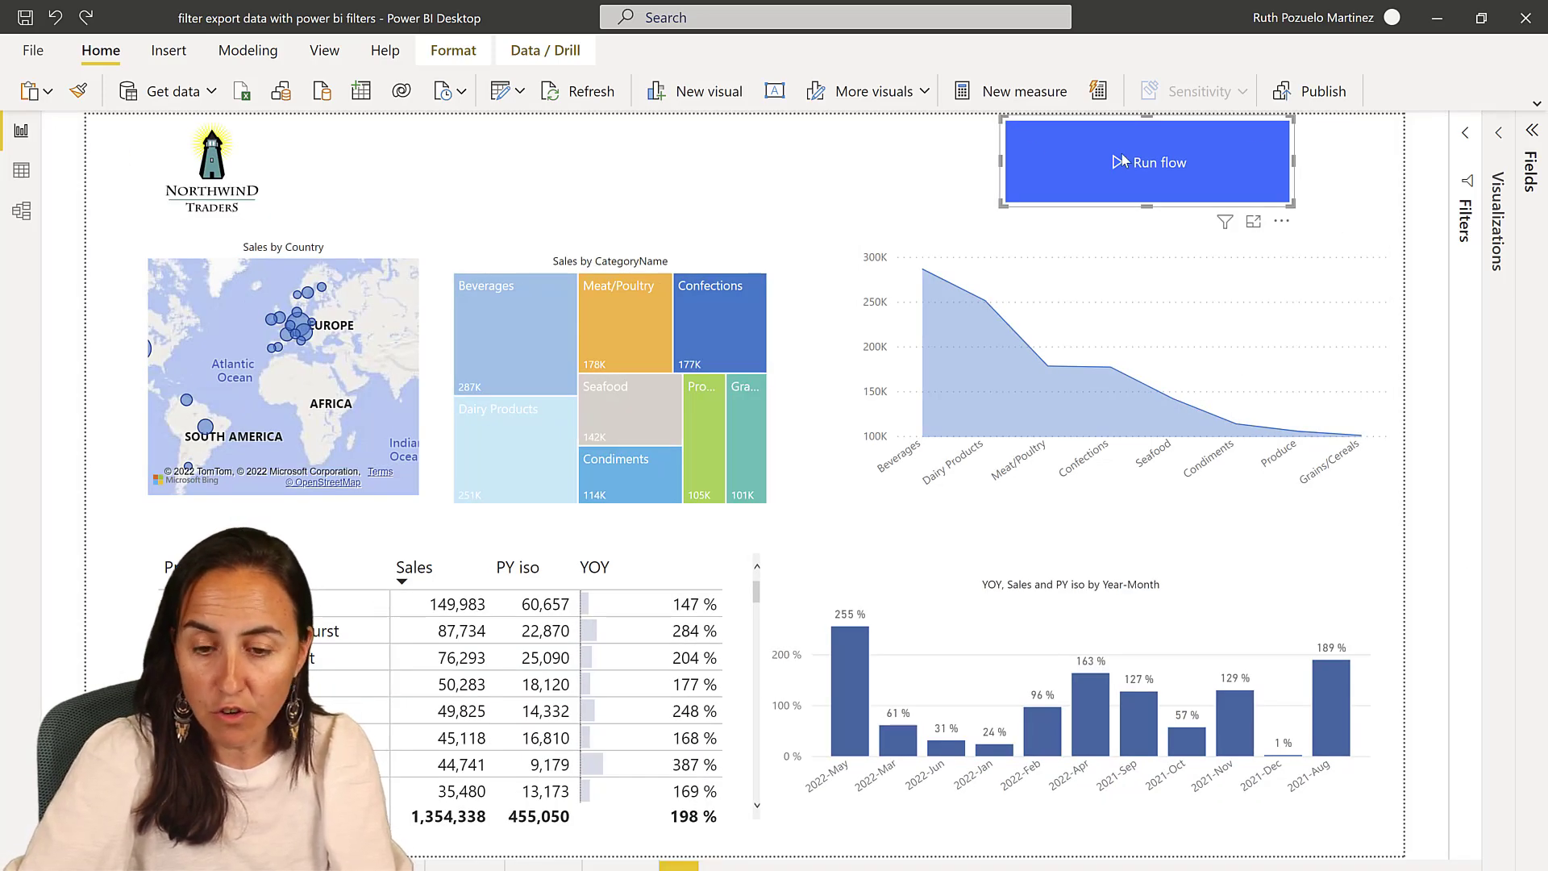
{"action": "left_click", "coordinate": [1498, 133]}
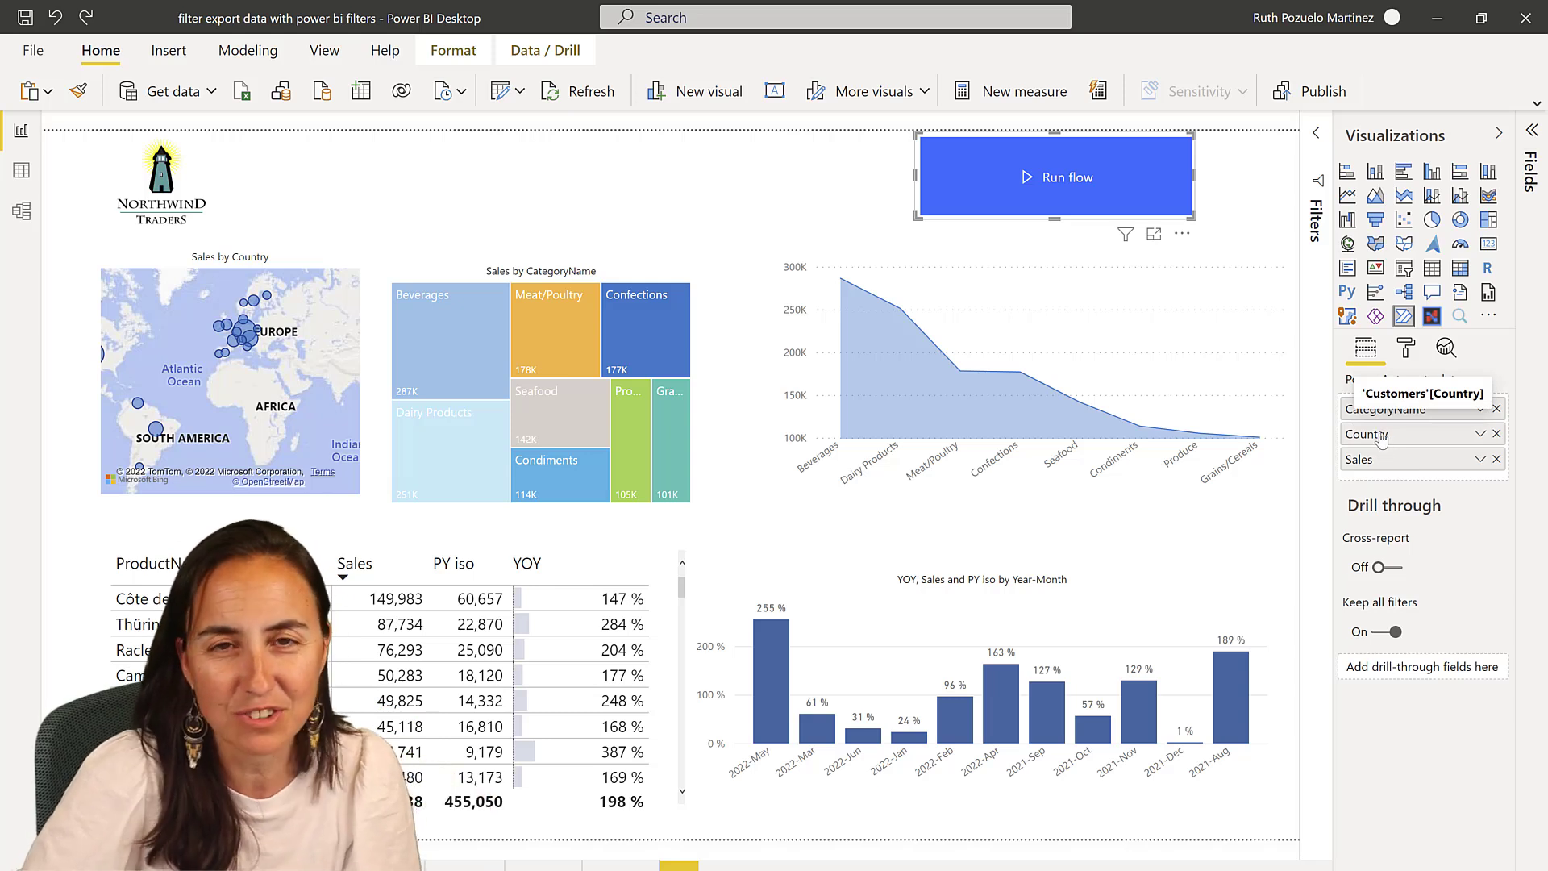
Cross-filter the report to Meat/Poultry and a European country, then run the flow.
{"action": "mouse_move", "coordinate": [984, 369]}
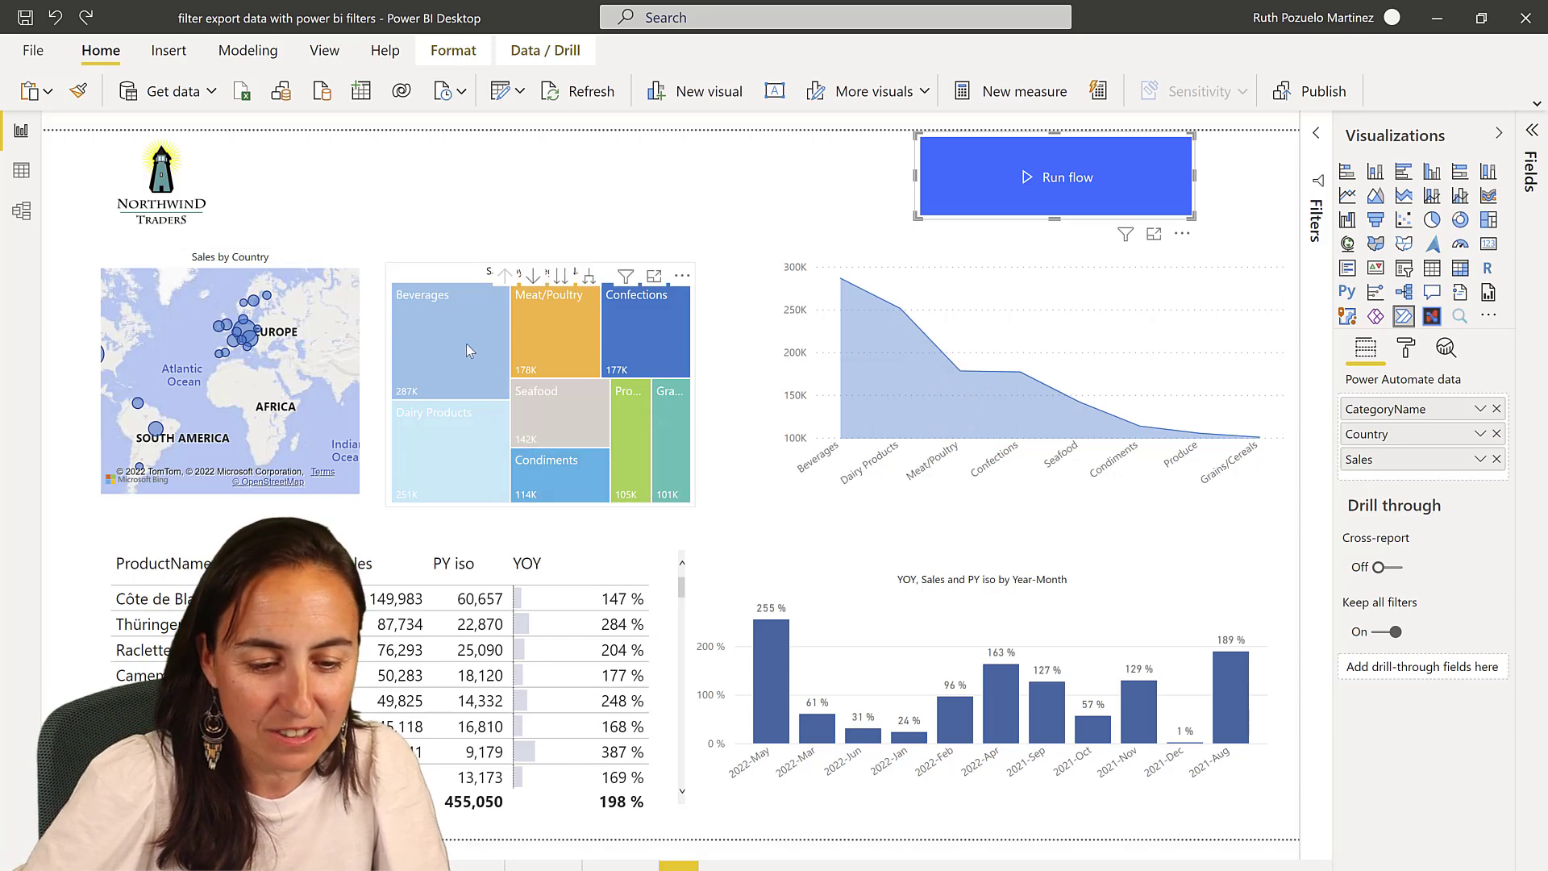
{"action": "left_click", "coordinate": [574, 334]}
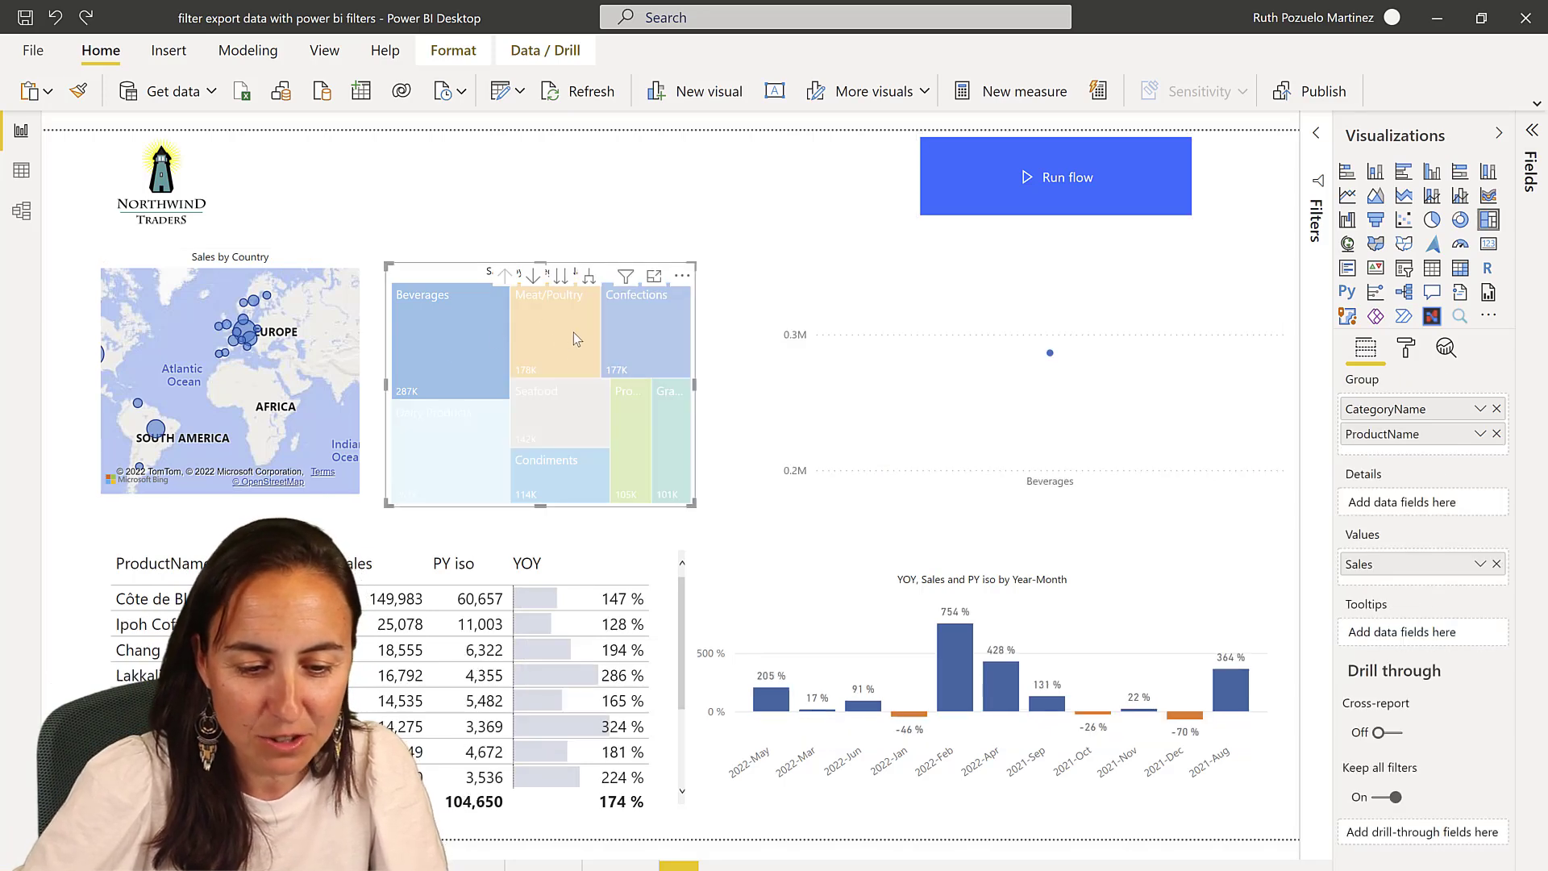
{"action": "left_click", "coordinate": [246, 333]}
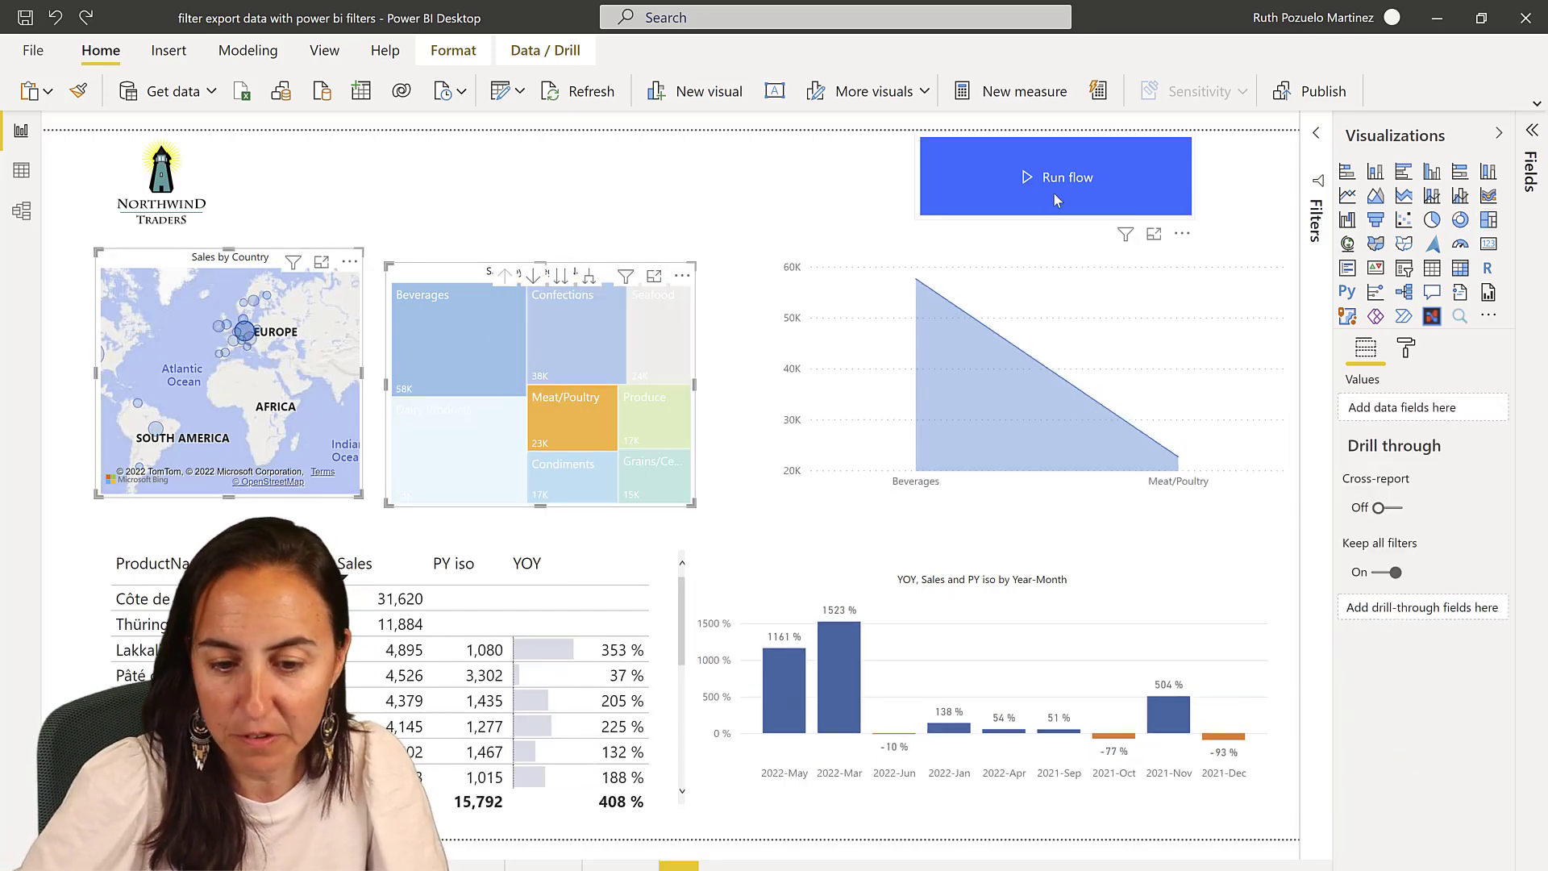
{"action": "left_click", "coordinate": [1054, 196]}
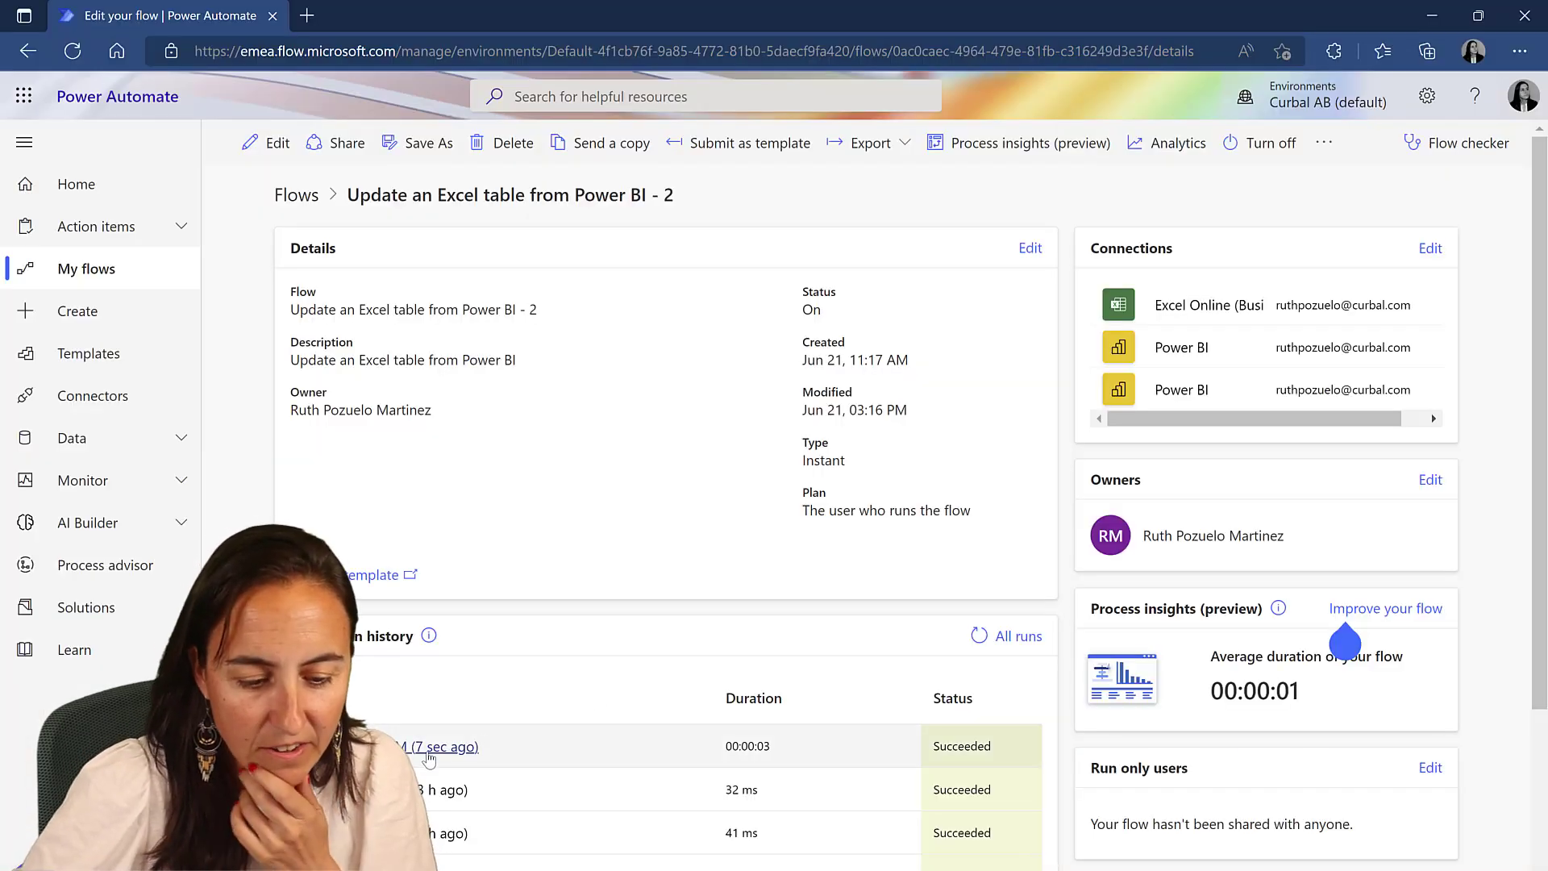
Inspect the latest run's added-row output (Beverages, Germany, Sales) and the new rows in Excel's Table1.
{"action": "left_click", "coordinate": [526, 743]}
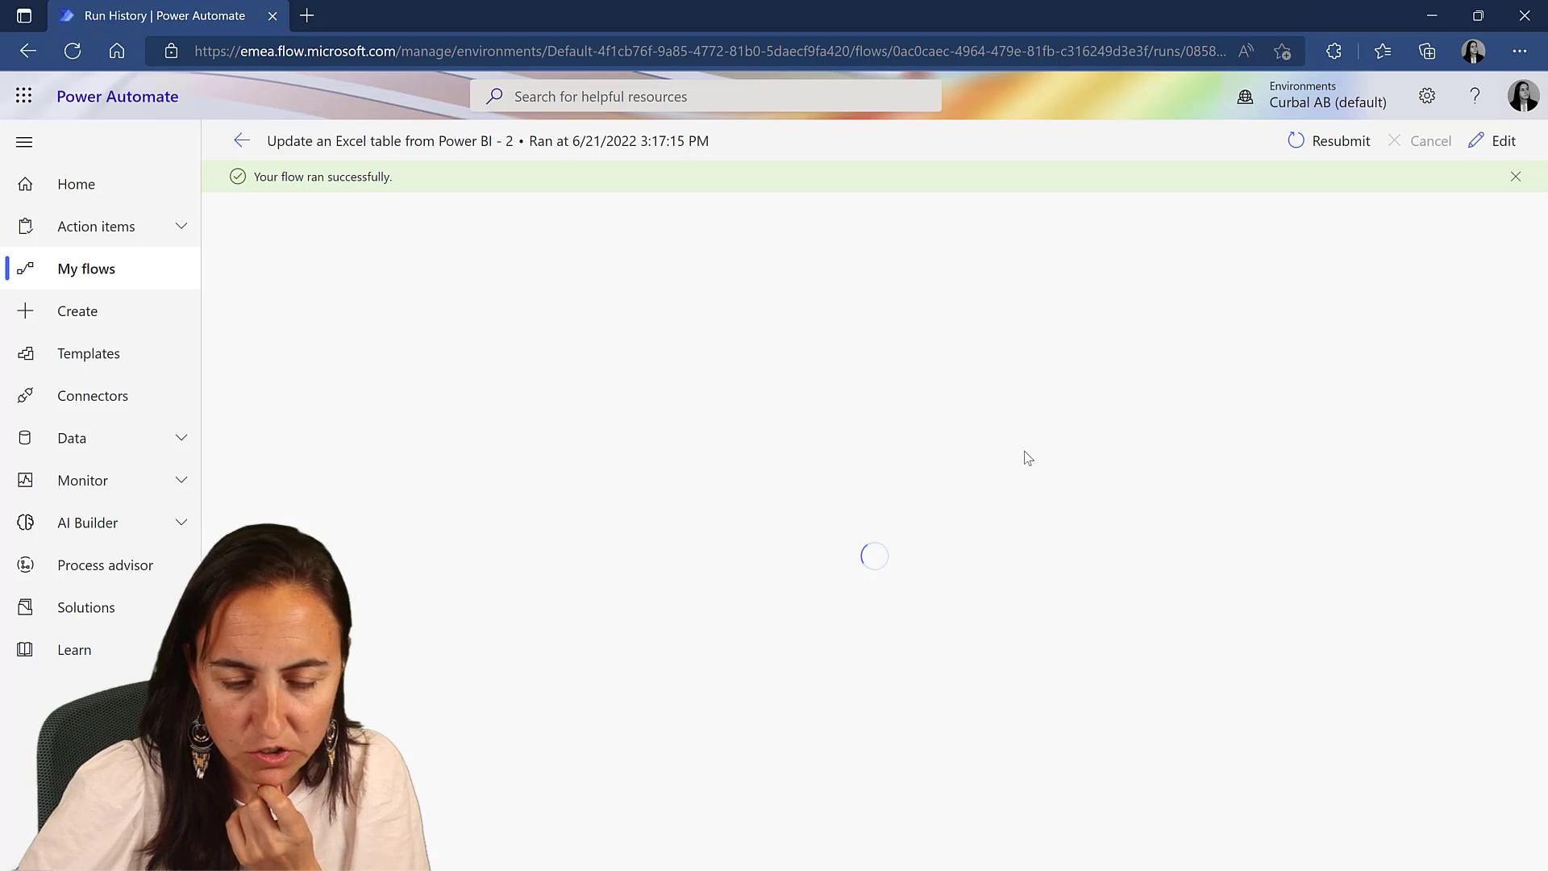
{"action": "left_click", "coordinate": [952, 589]}
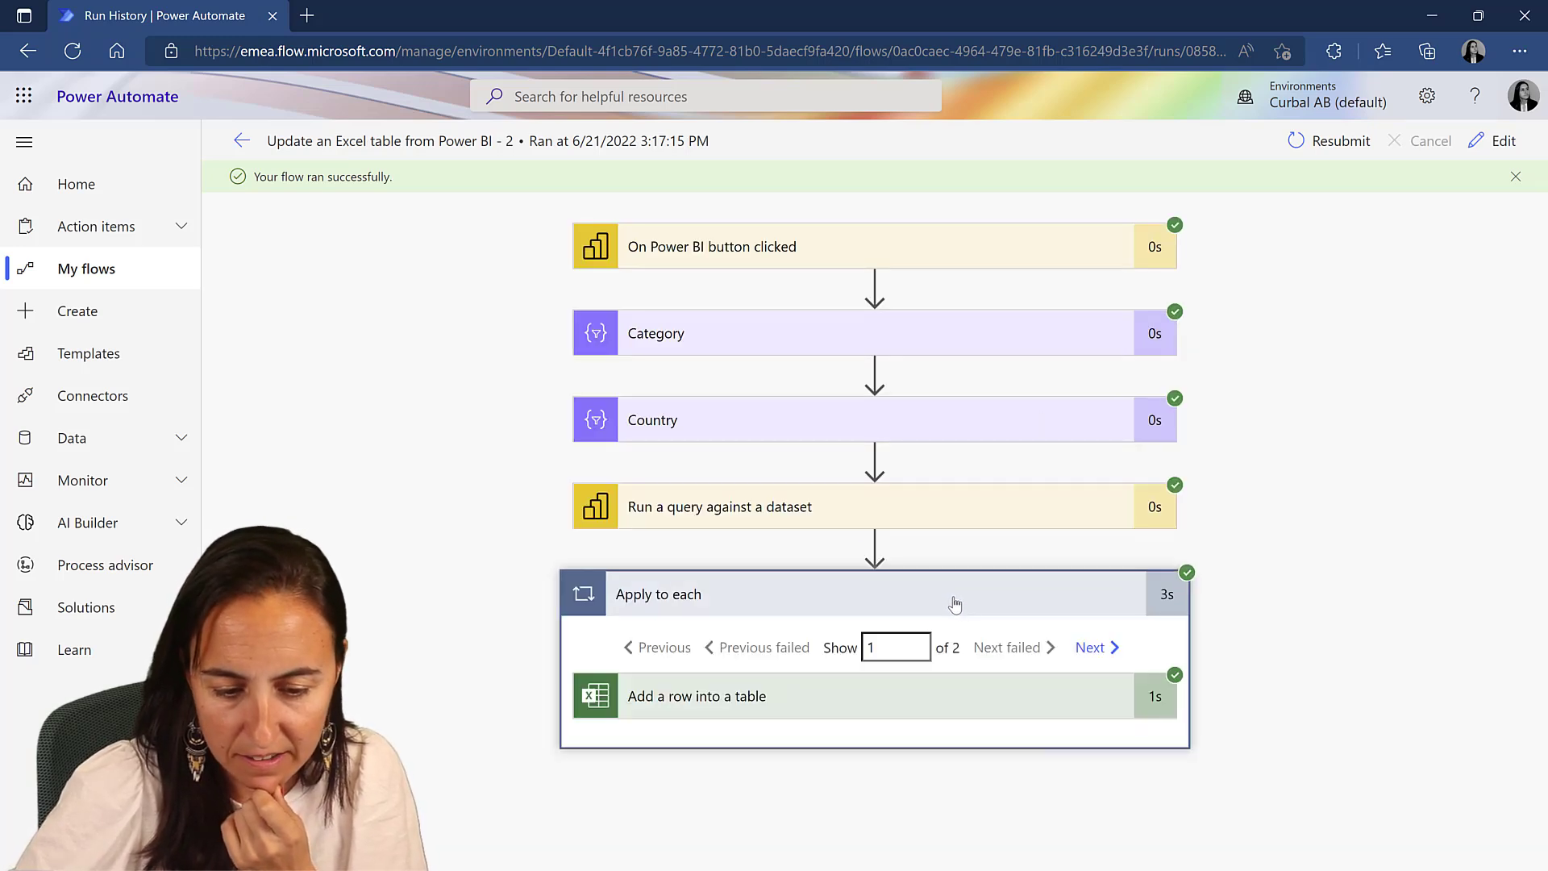
{"action": "left_click", "coordinate": [914, 711]}
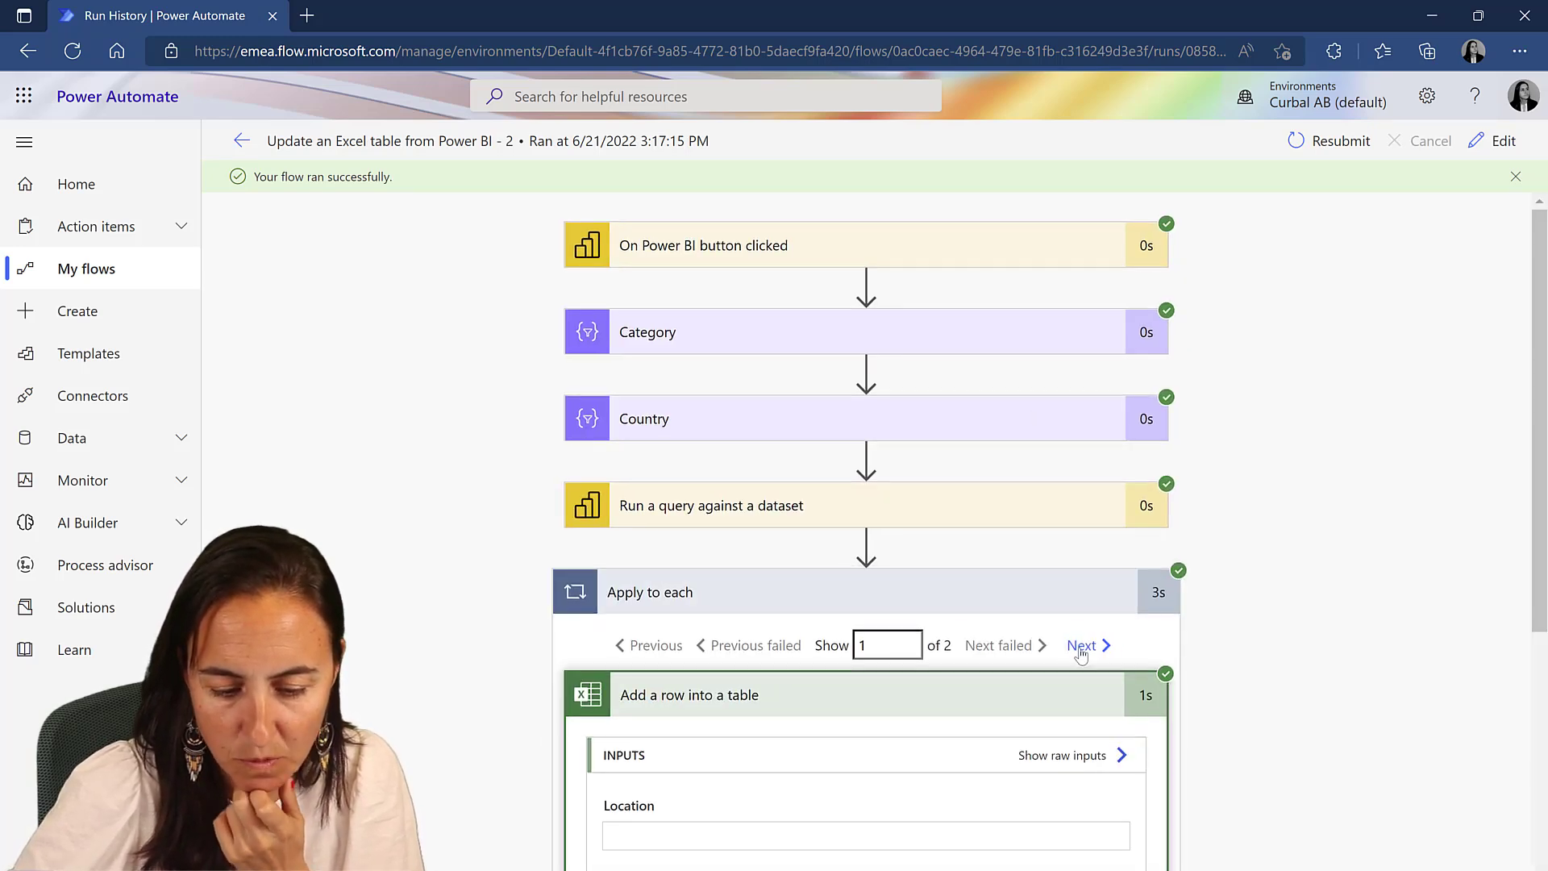
{"action": "scroll", "coordinate": [985, 694], "scroll_direction": "down", "scroll_amount": 7}
{"action": "scroll", "coordinate": [988, 706], "scroll_direction": "up", "scroll_amount": 1}
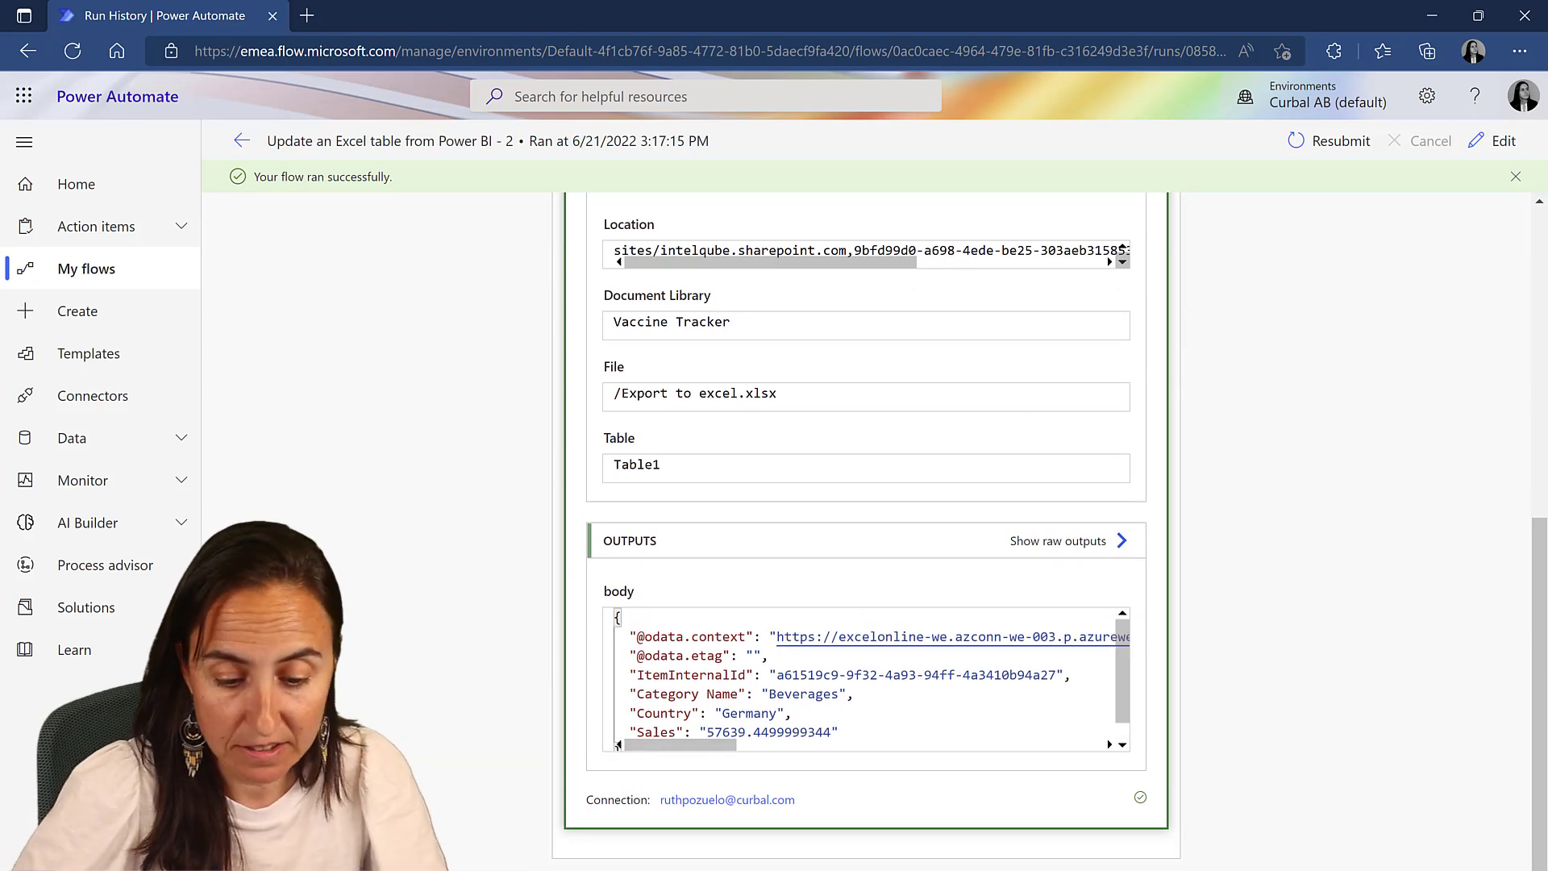
{"action": "left_click_drag", "start_coordinate": [807, 8], "coordinate": [898, 46]}
{"action": "scroll", "coordinate": [771, 656], "scroll_direction": "down", "scroll_amount": 7}
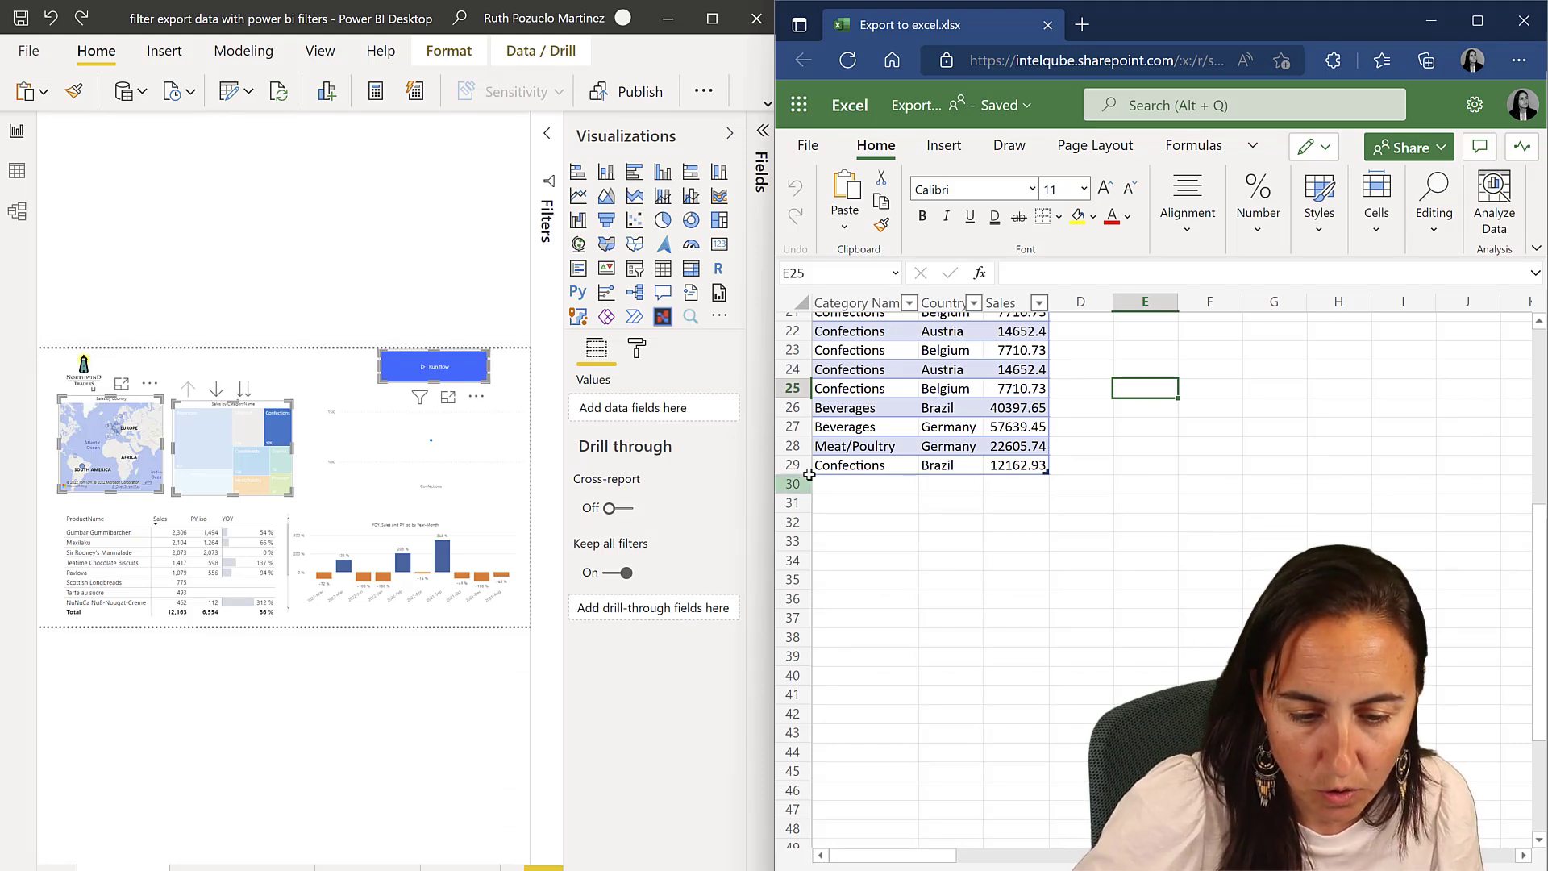
Clear the previous cross-filter via the treemap, then cross-filter the report to Brazil.
{"action": "left_click", "coordinate": [222, 439]}
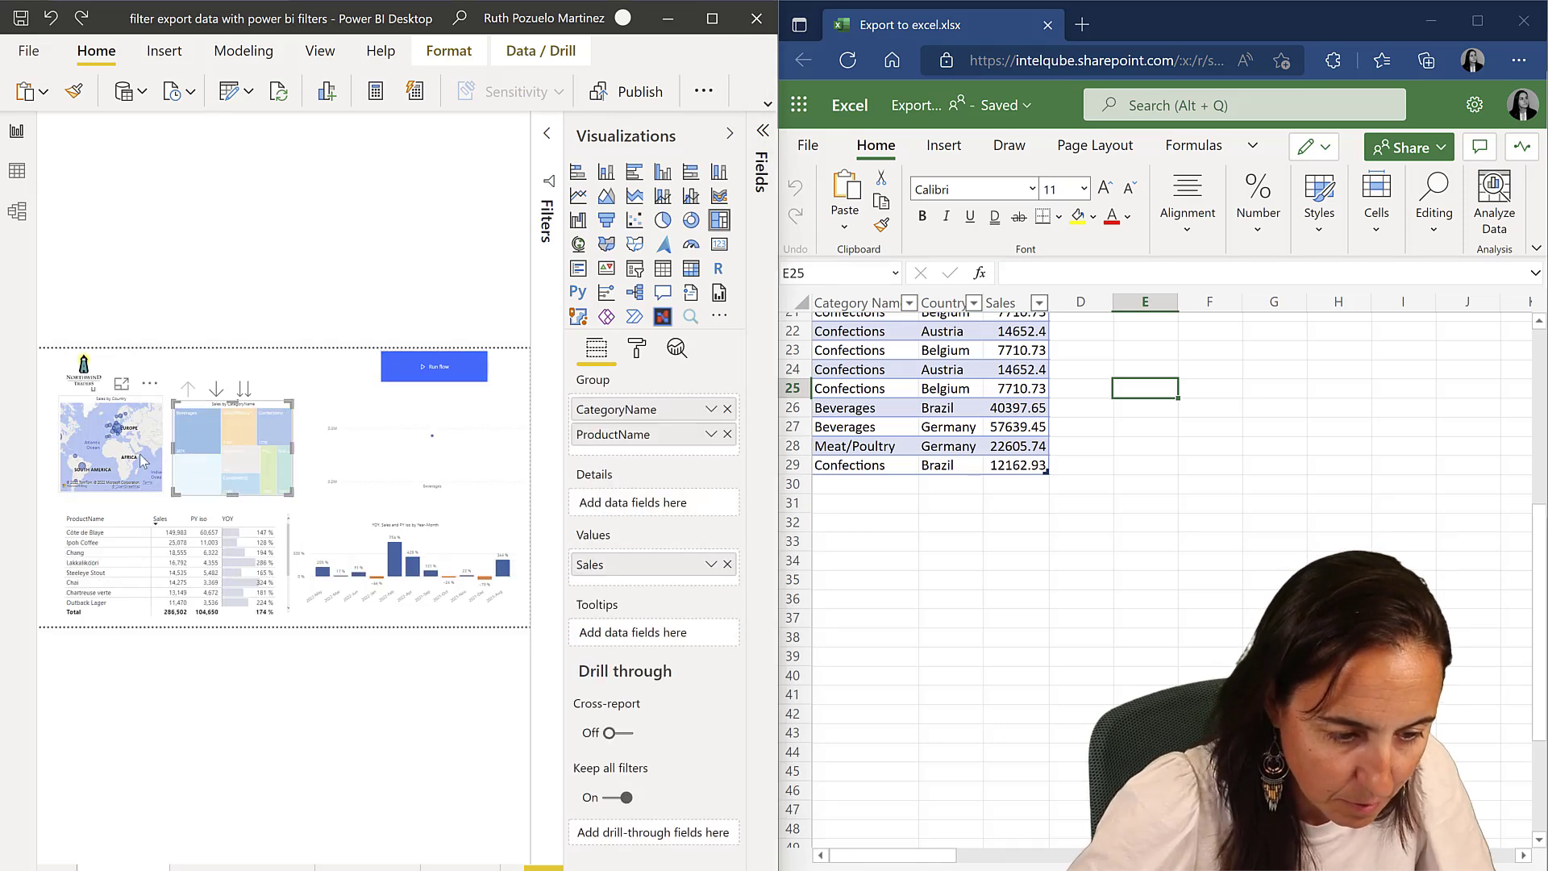
{"action": "left_click", "coordinate": [83, 469]}
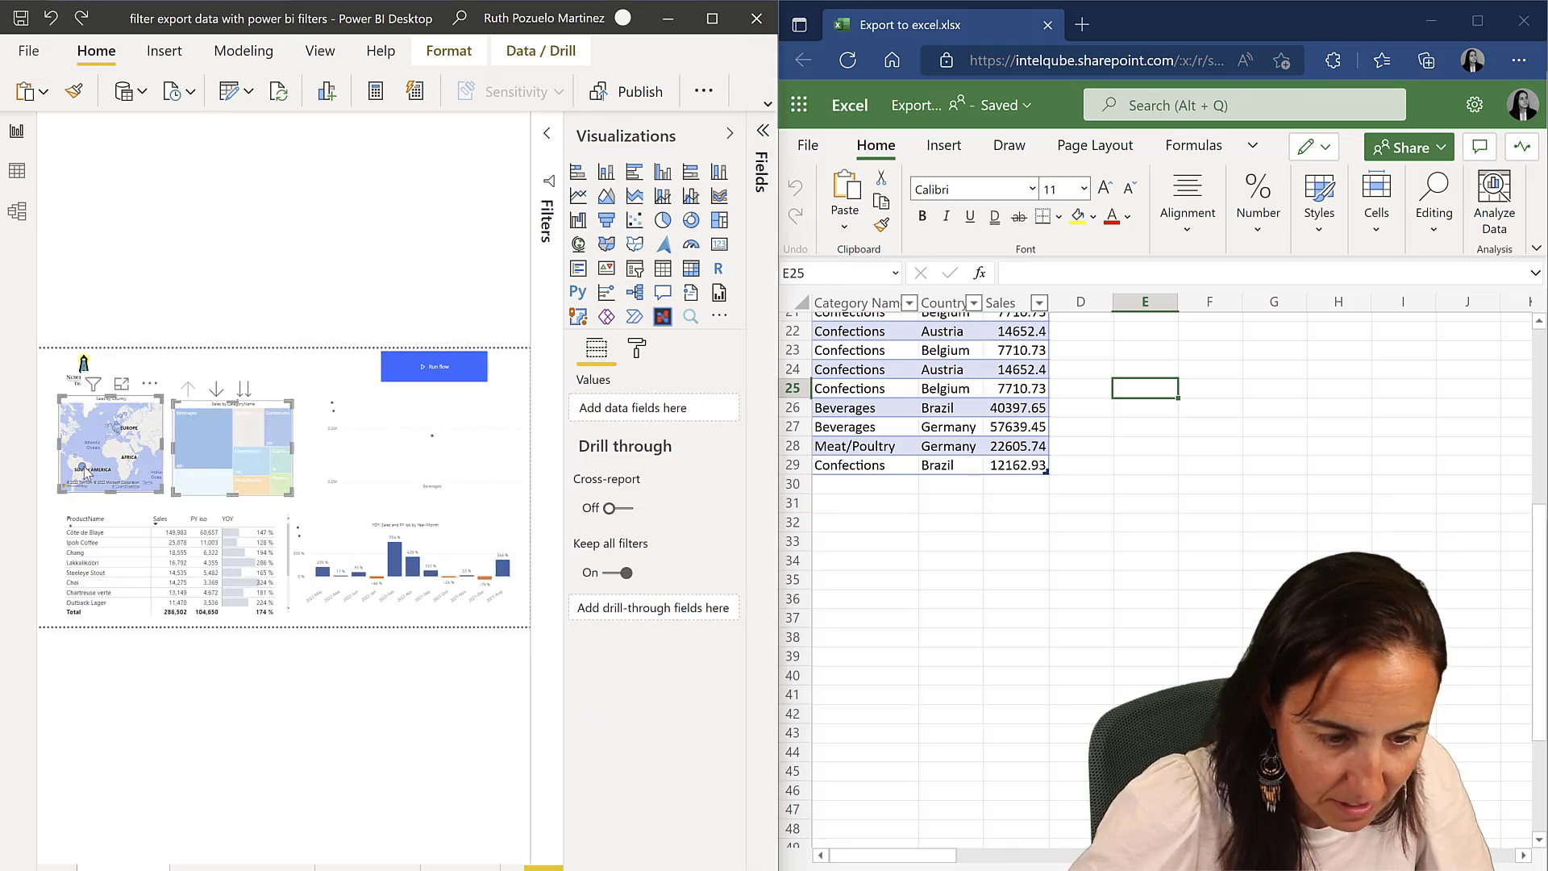